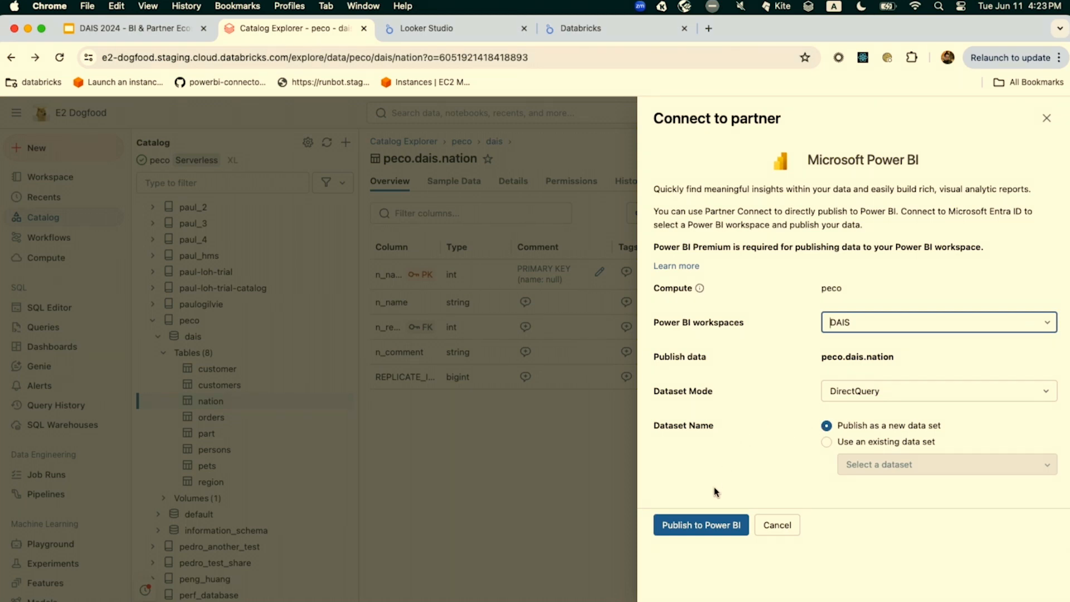
Publish the peco.dais.nation table to the DAIS Power BI workspace as a new data set and open it in Power BI
click(706, 526)
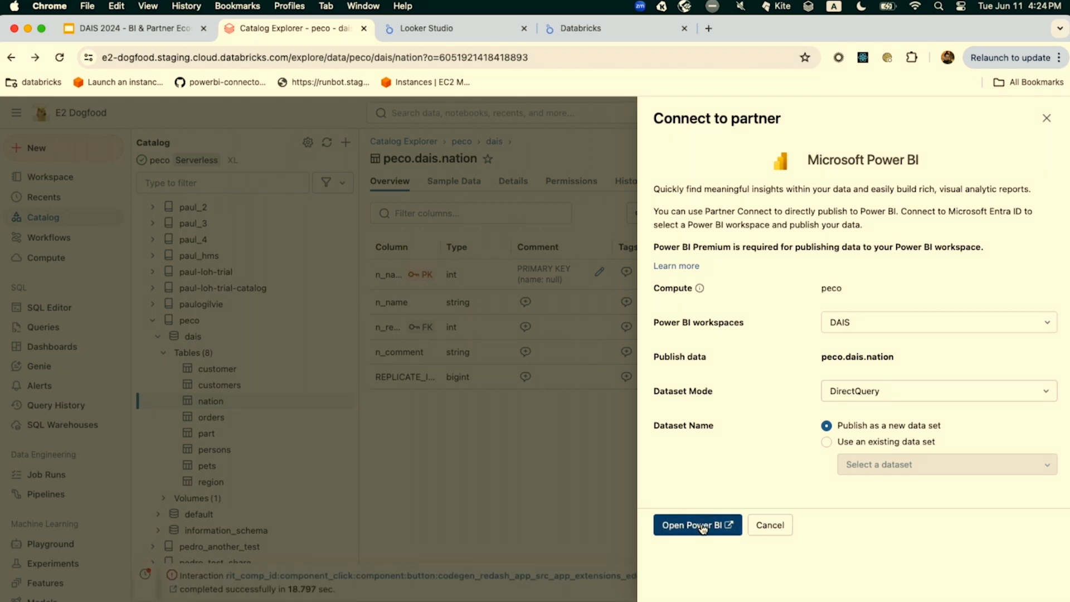
click(704, 528)
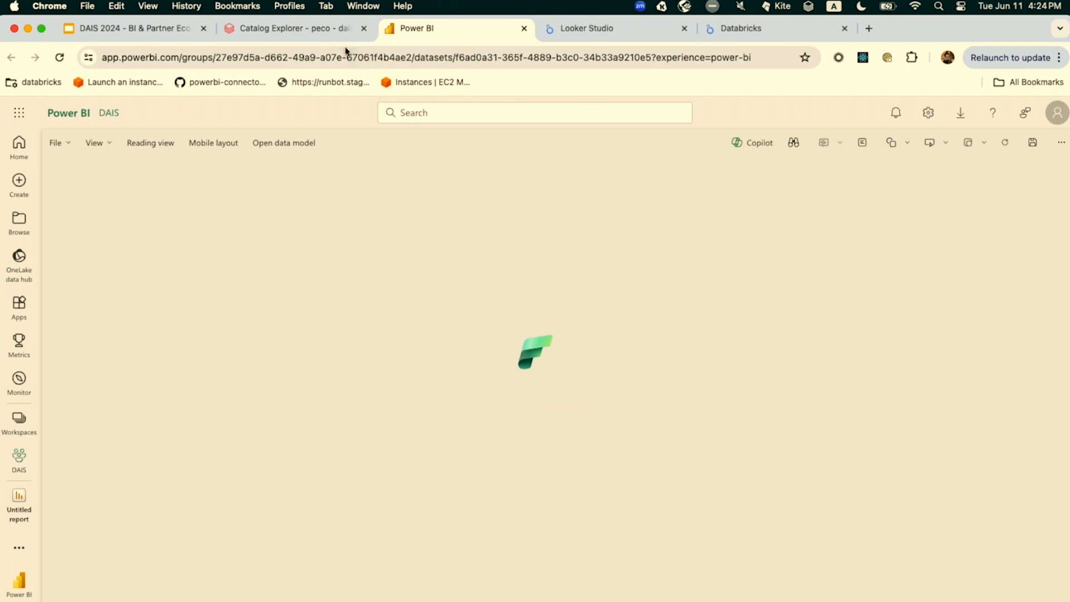
click(340, 37)
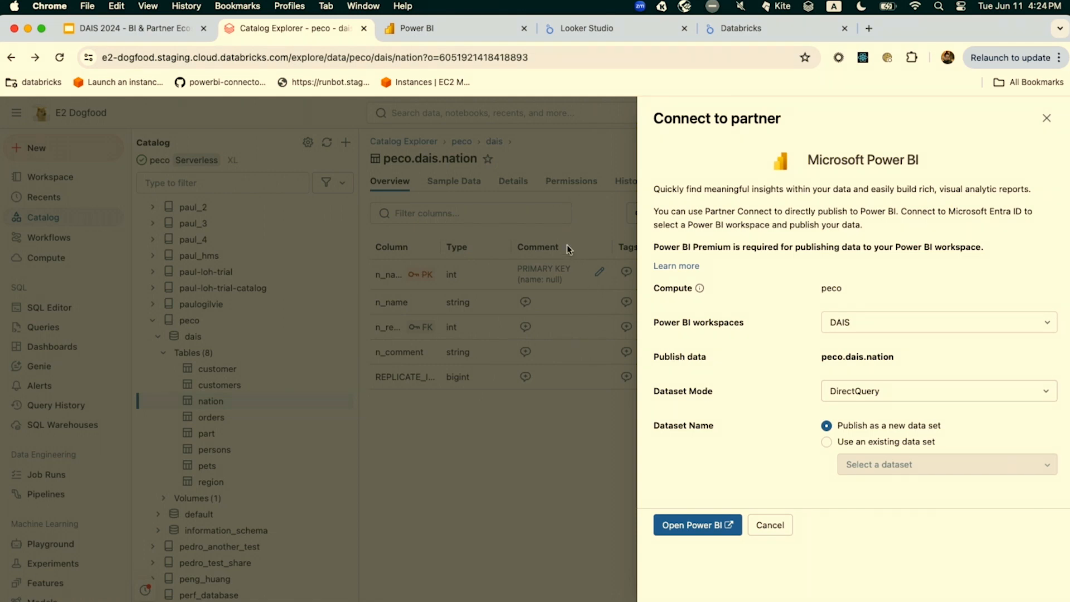
click(450, 37)
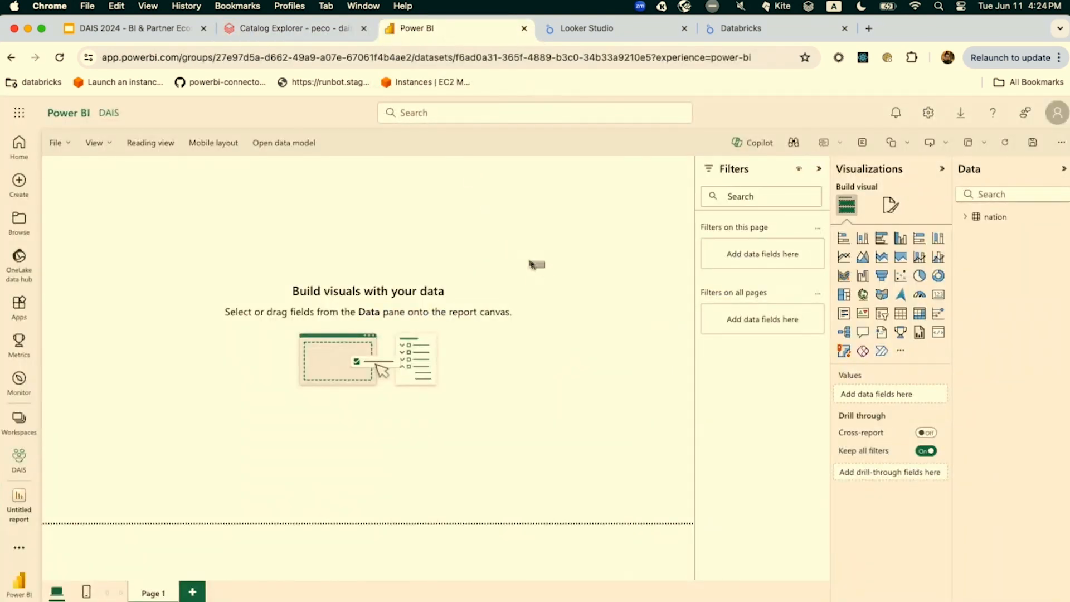
Examine the nation table in the published data model, and close the model and the blank report
click(301, 146)
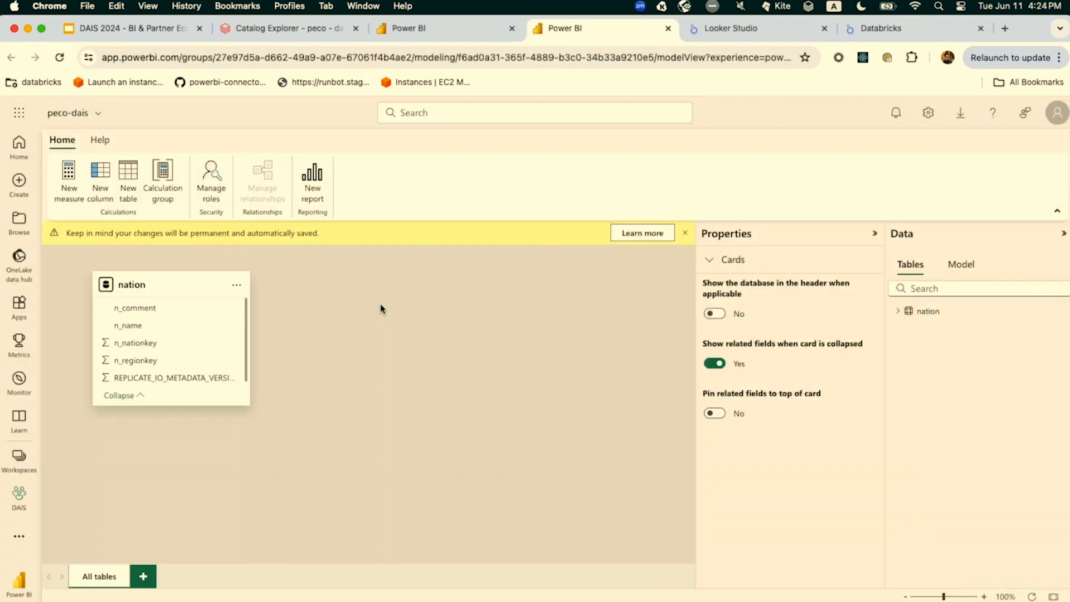
click(164, 282)
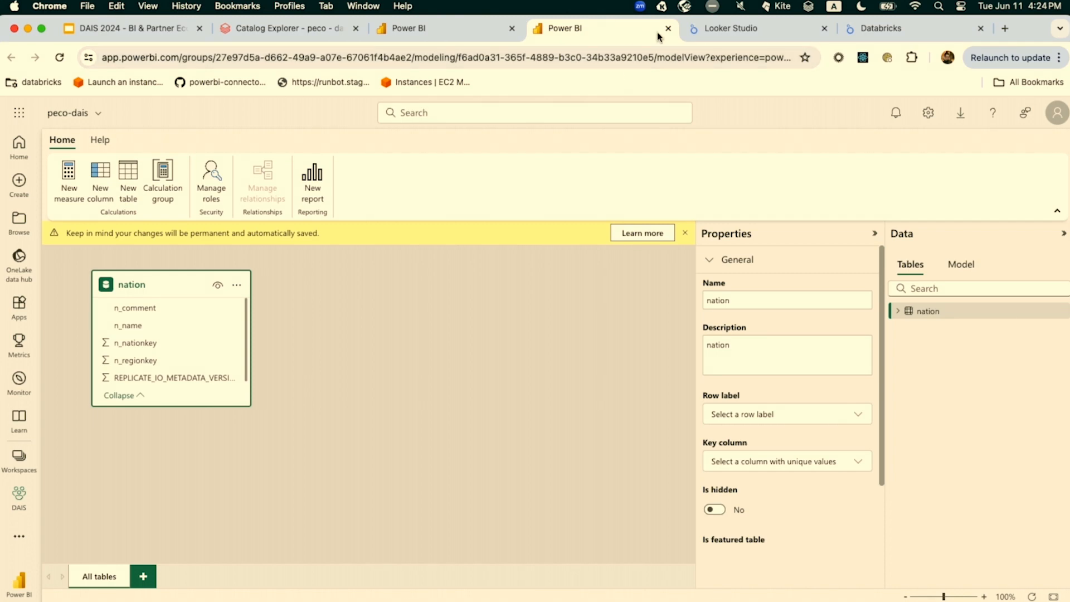
click(669, 28)
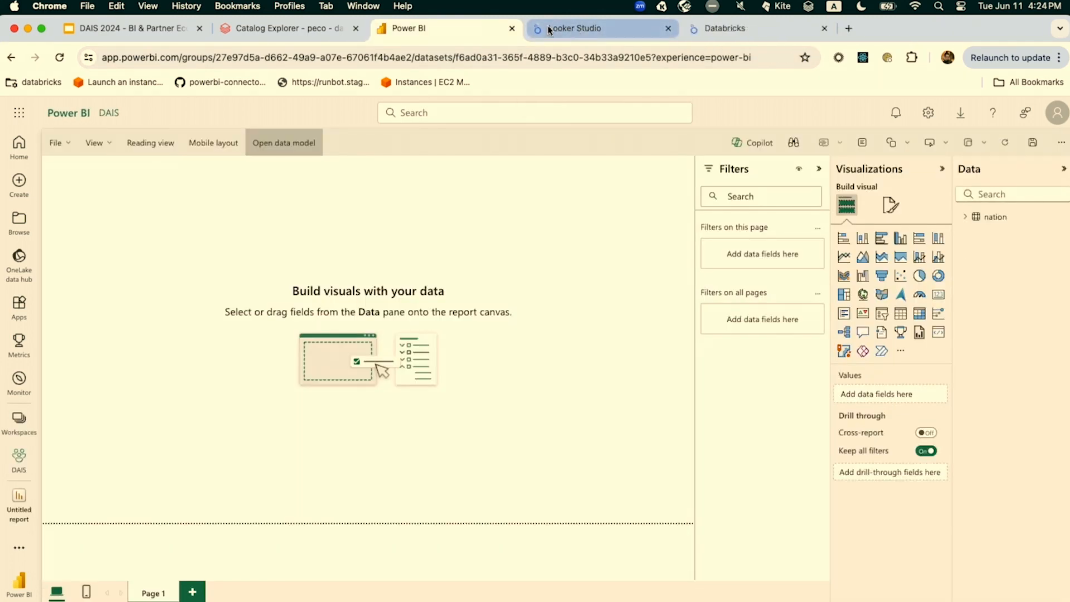
click(512, 29)
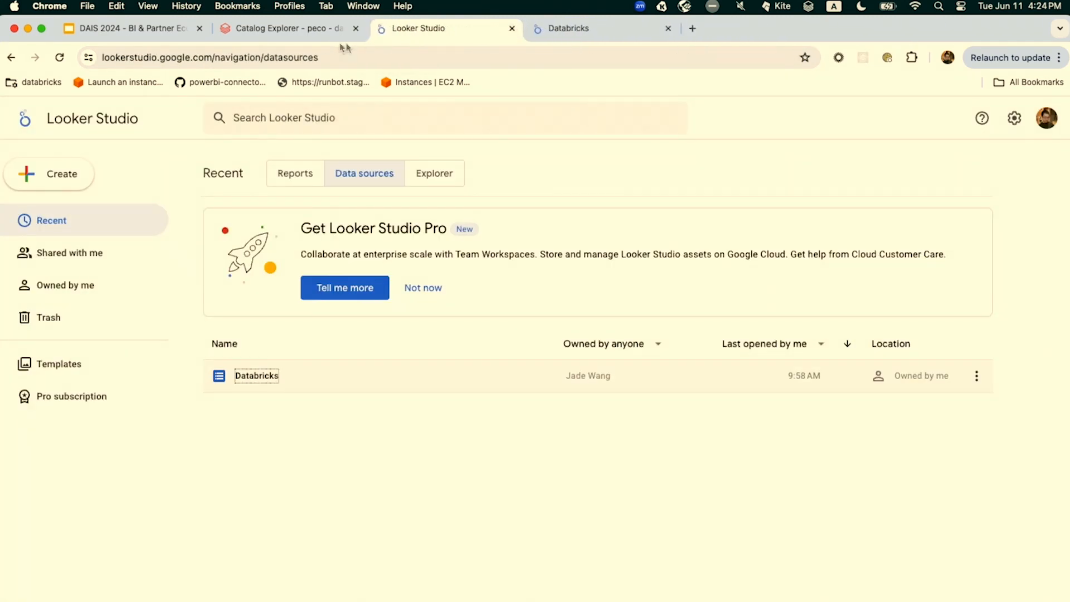
Return to the Databricks Catalog Explorer and open the dais schema of the peco catalog
click(300, 38)
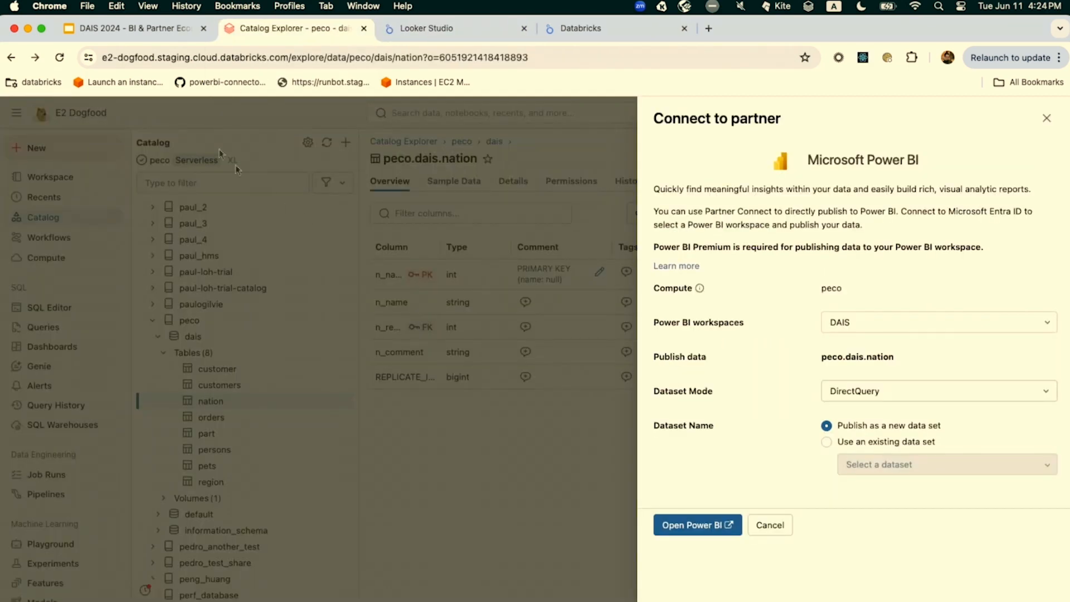
click(366, 240)
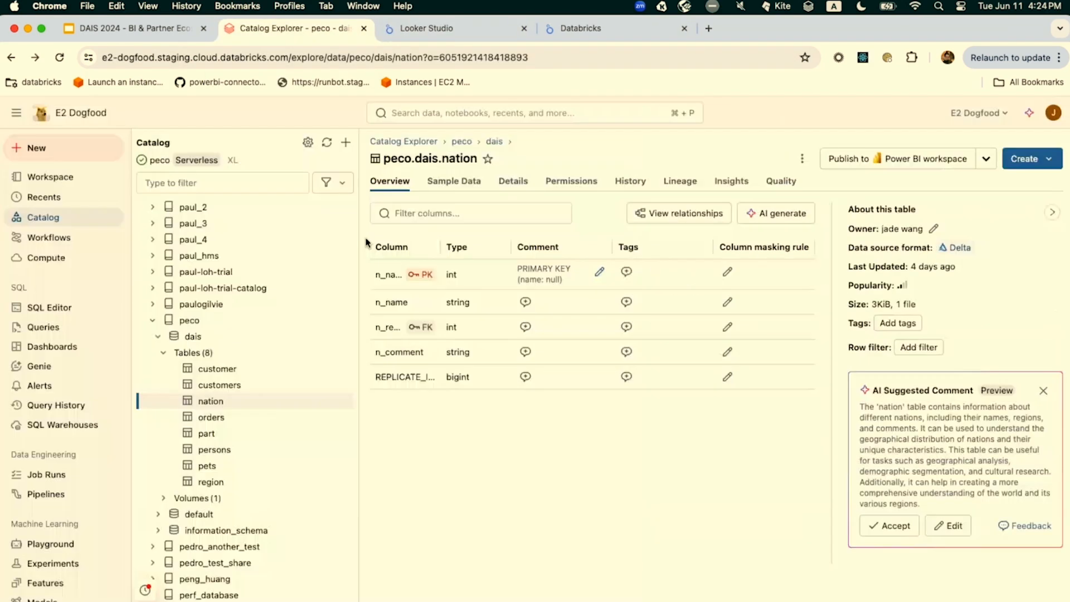
click(235, 342)
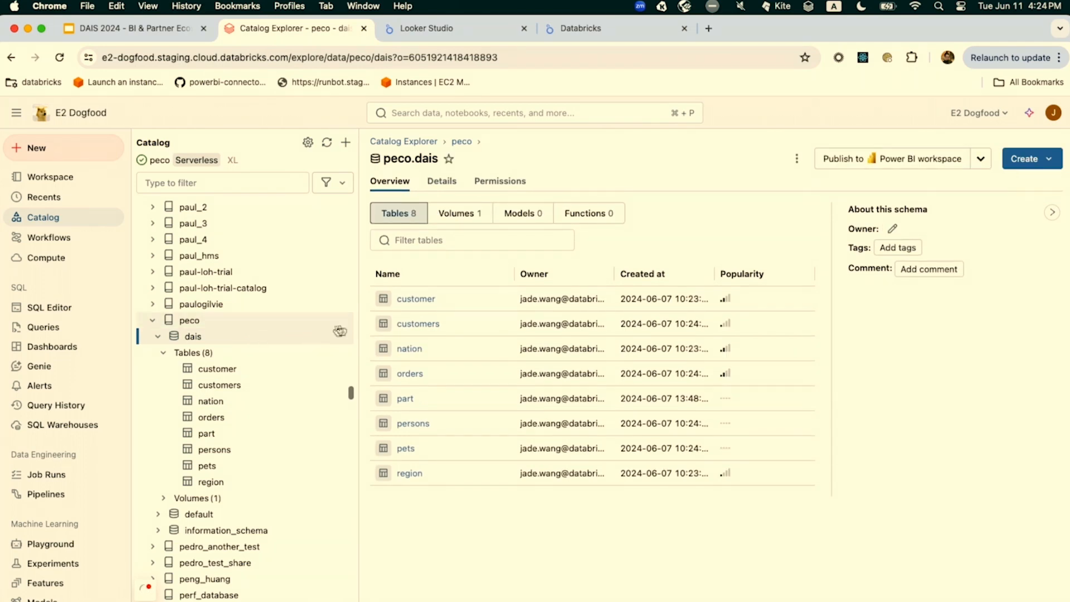
click(920, 158)
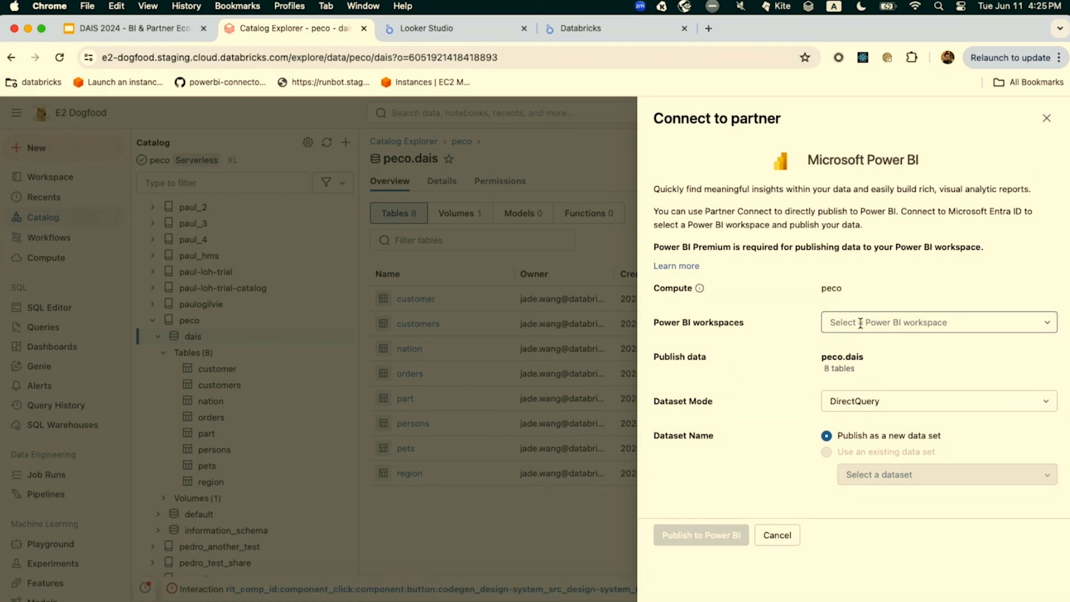
click(857, 322)
click(490, 366)
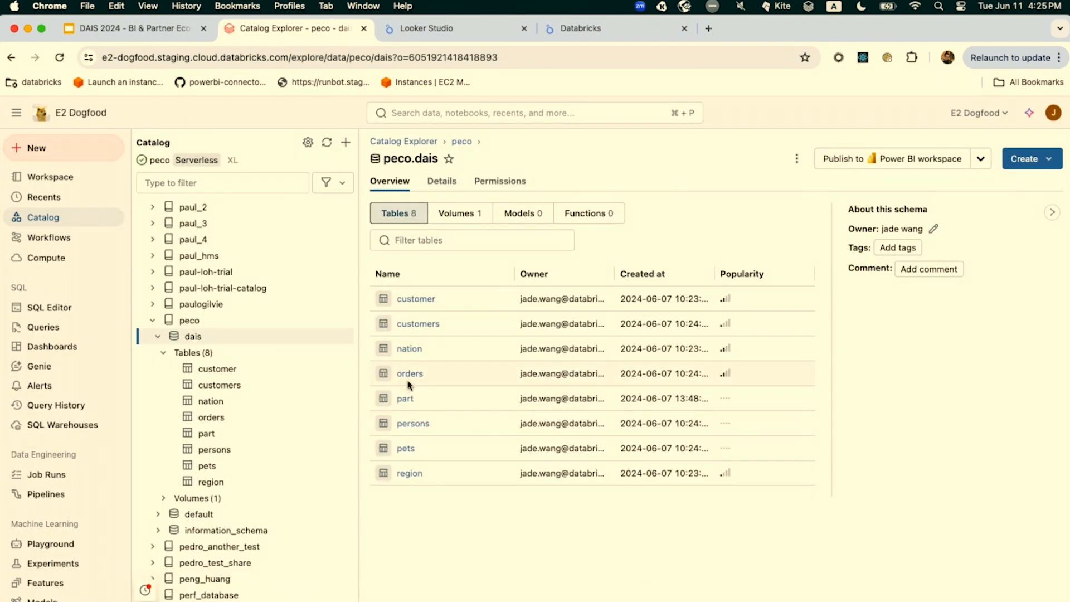
View the entity relationship diagram of the nation table and close it
click(410, 349)
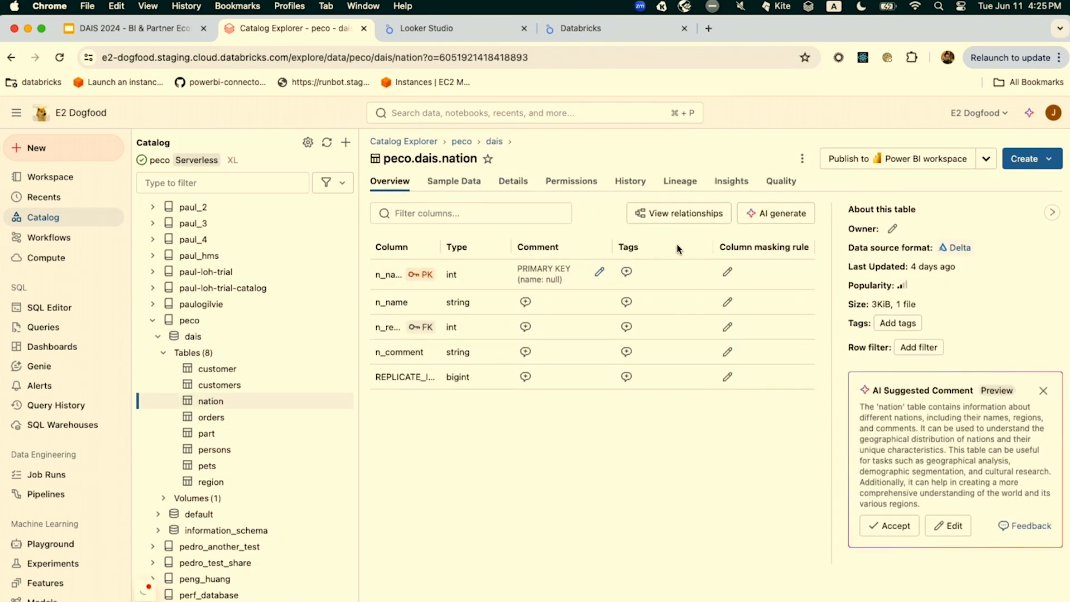
click(694, 215)
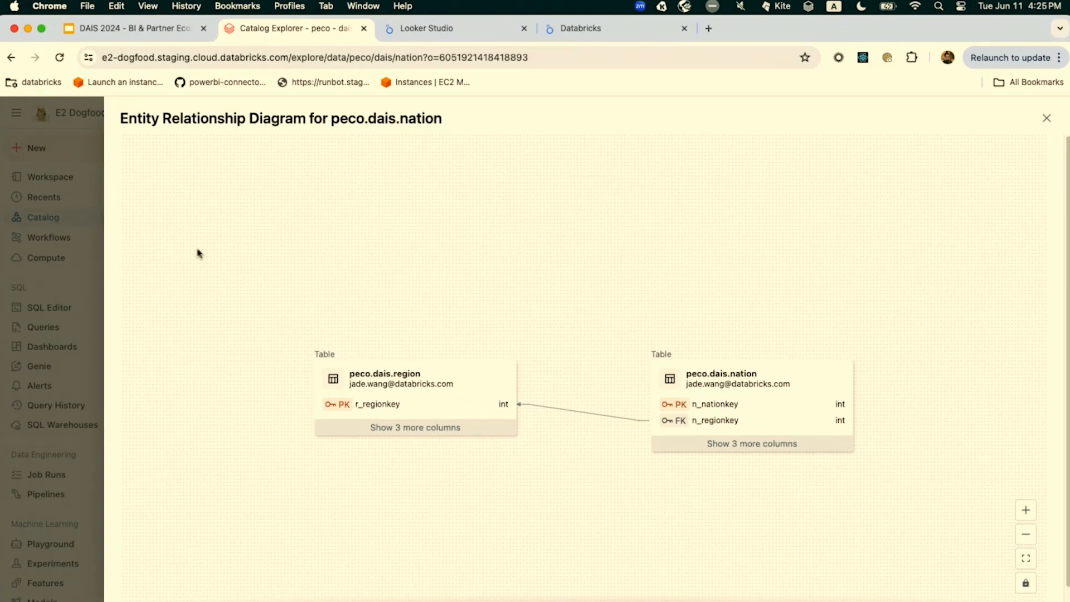
click(78, 268)
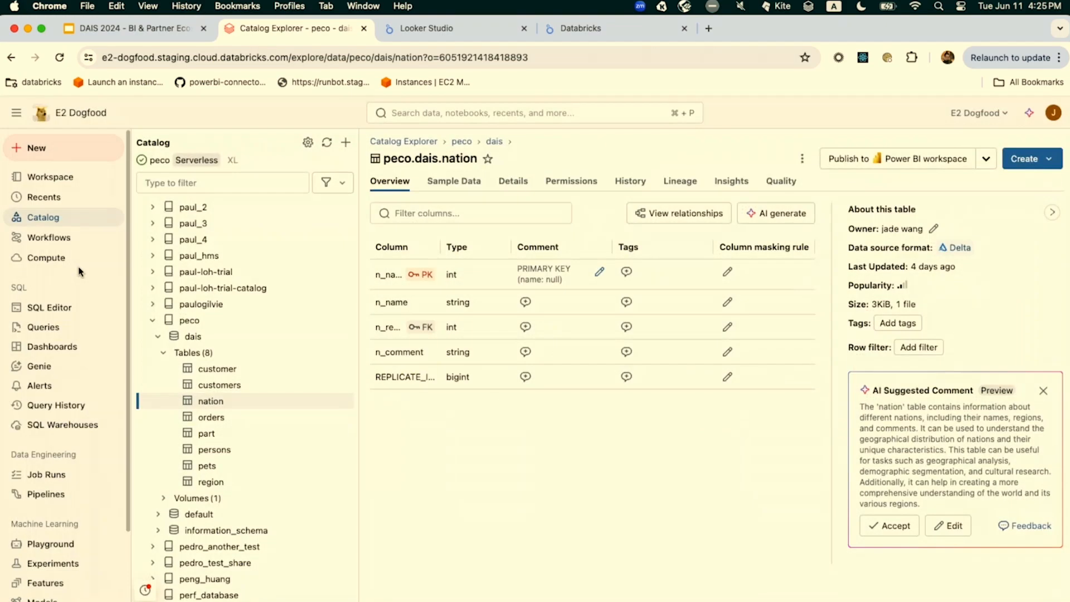
Start publishing the whole dais schema to Power BI, choosing DAIS as the target workspace
click(193, 338)
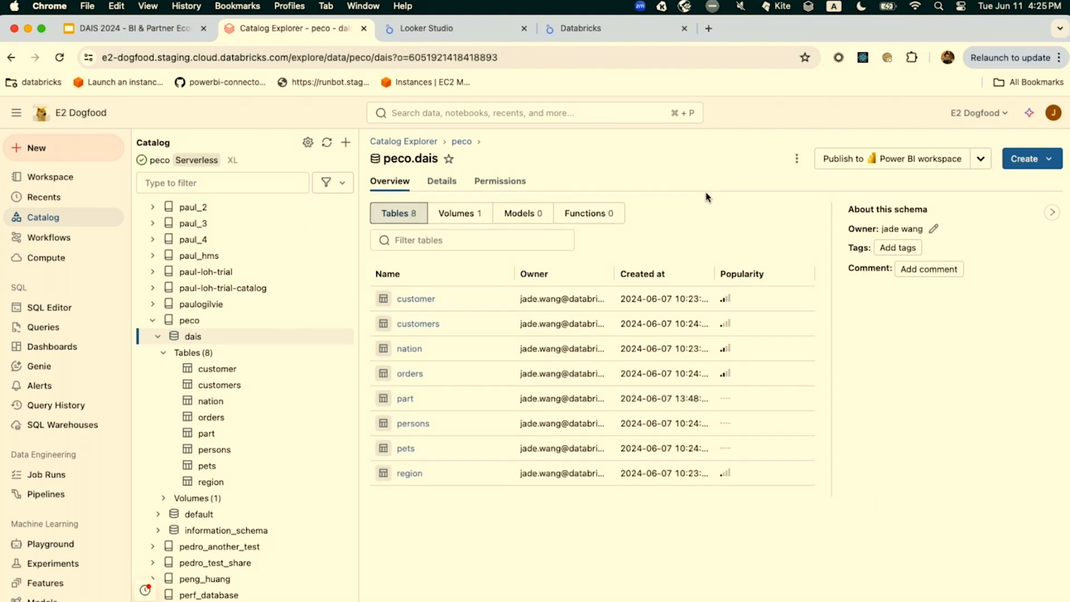
click(898, 159)
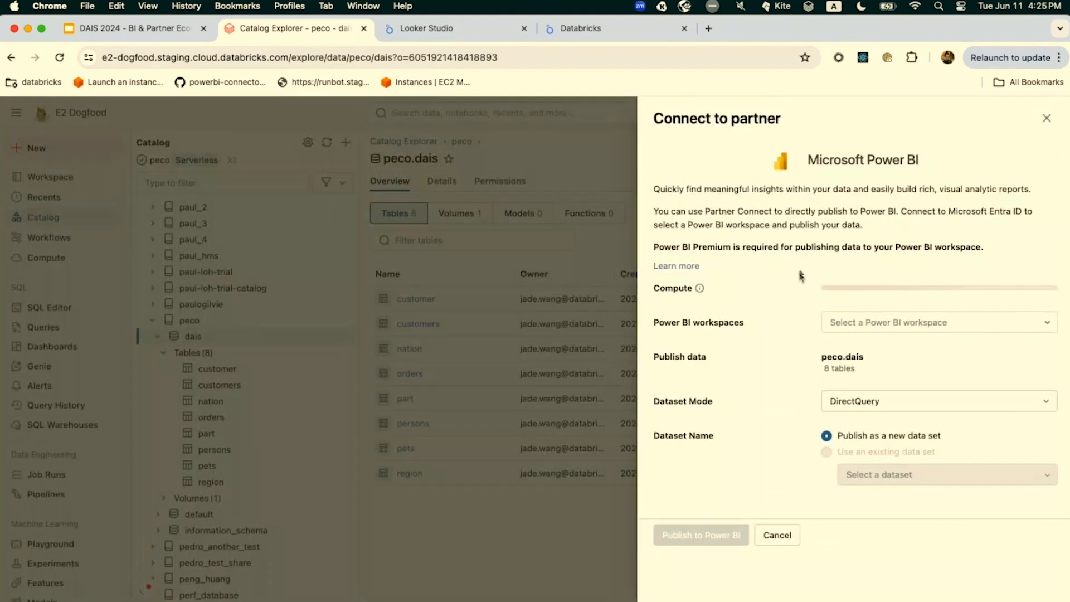
click(860, 323)
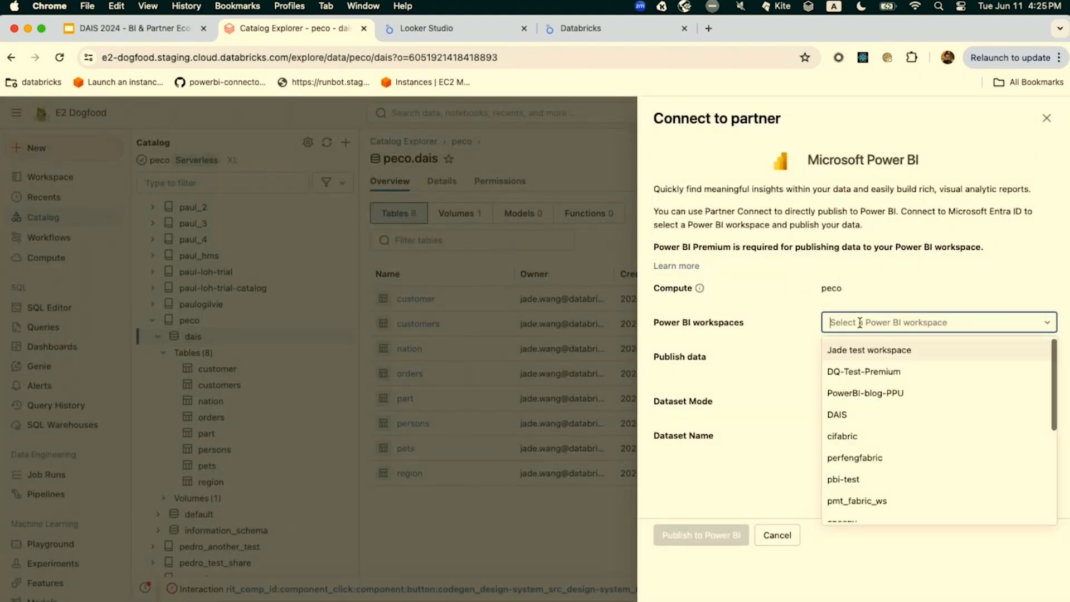
click(852, 422)
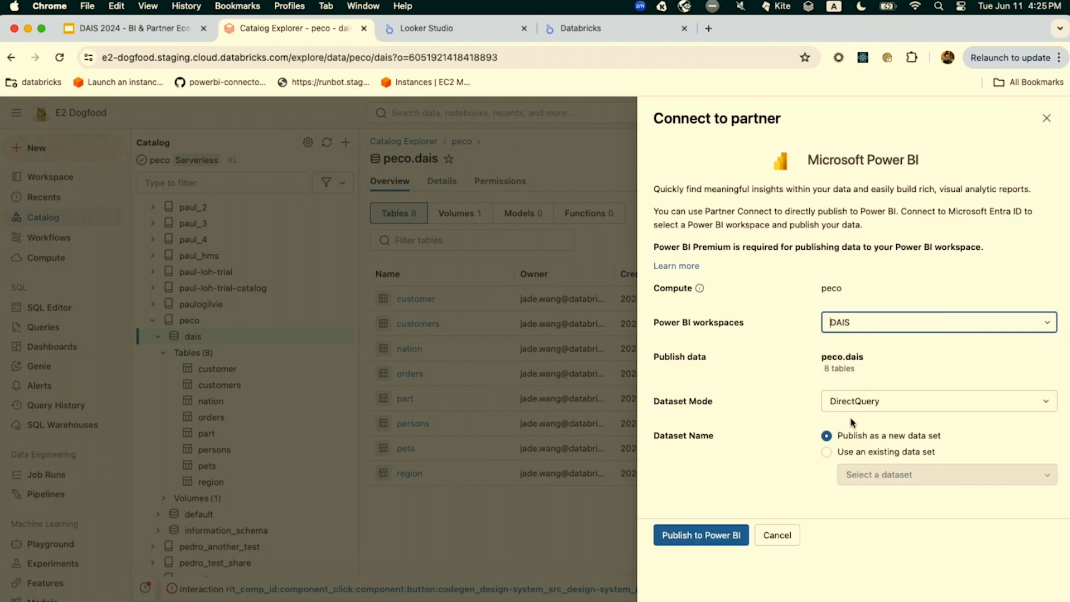
Publish the schema into the existing peco-dais data set and open it in Power BI
click(850, 455)
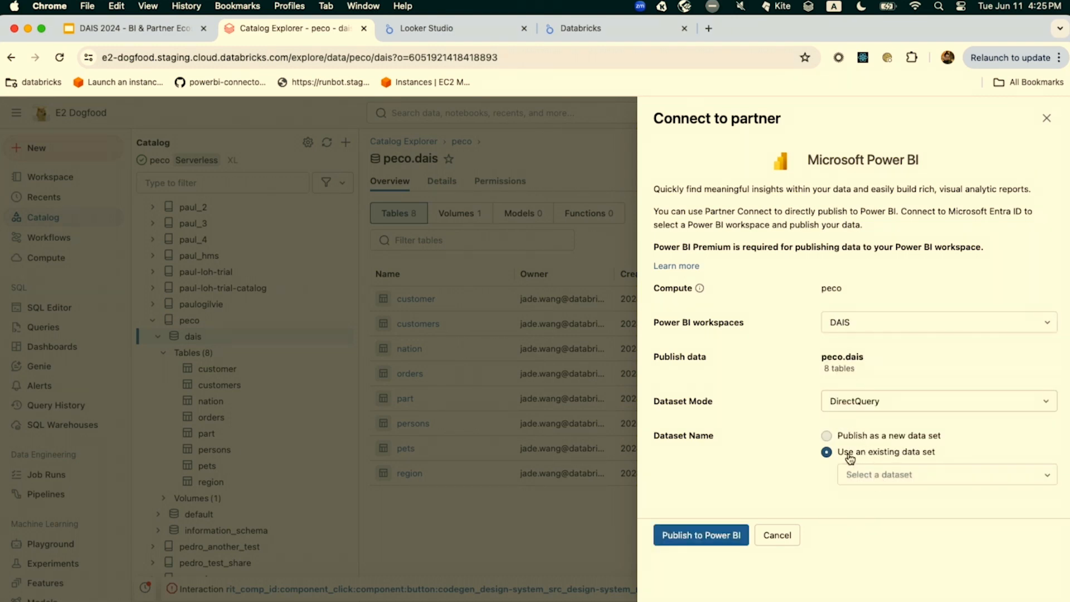
click(868, 475)
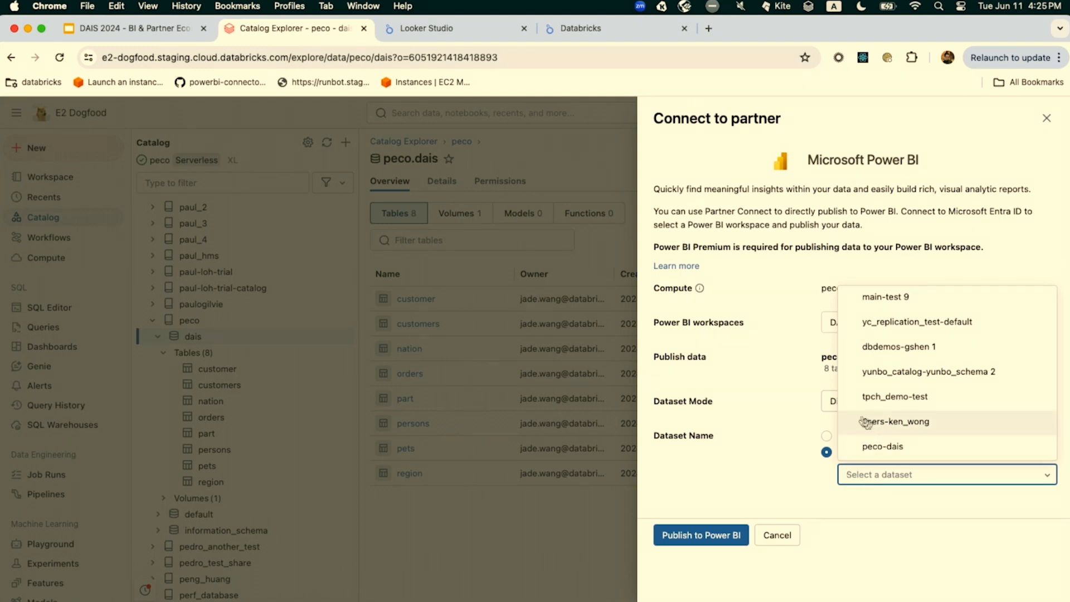
click(856, 448)
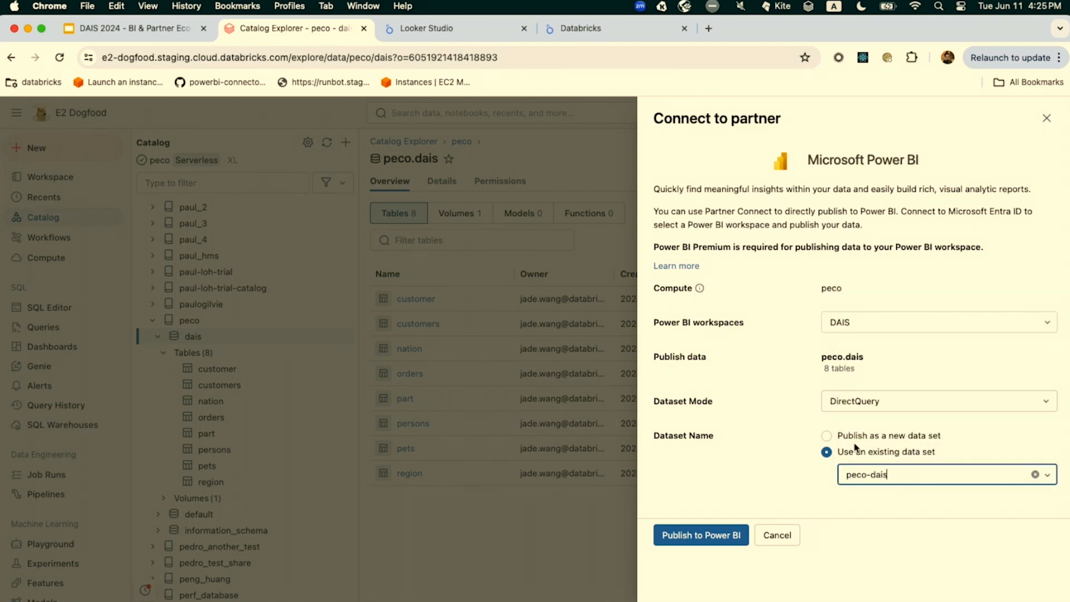
click(726, 532)
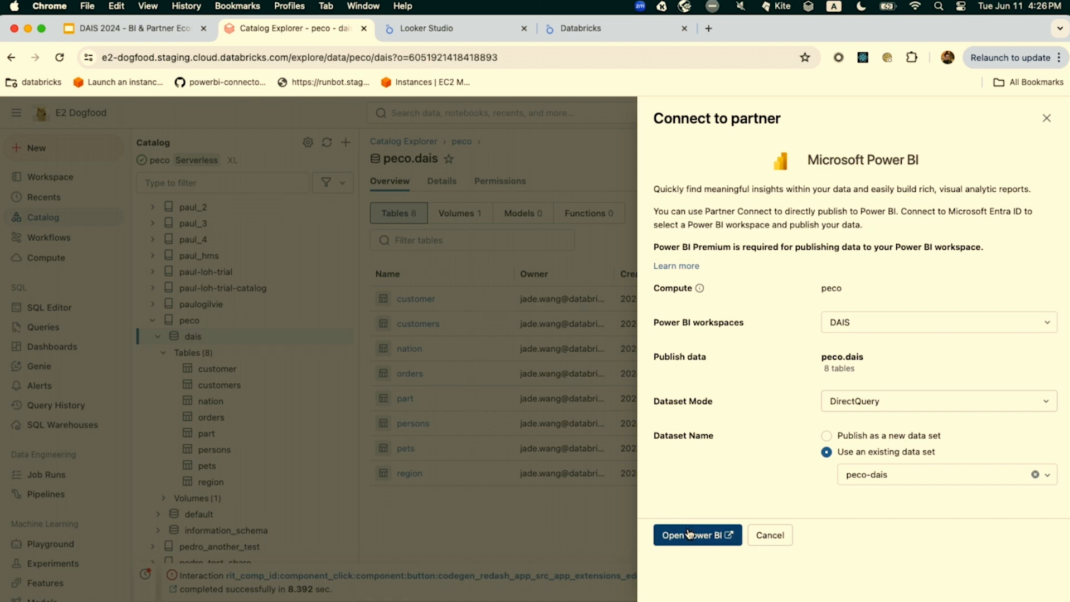
click(689, 534)
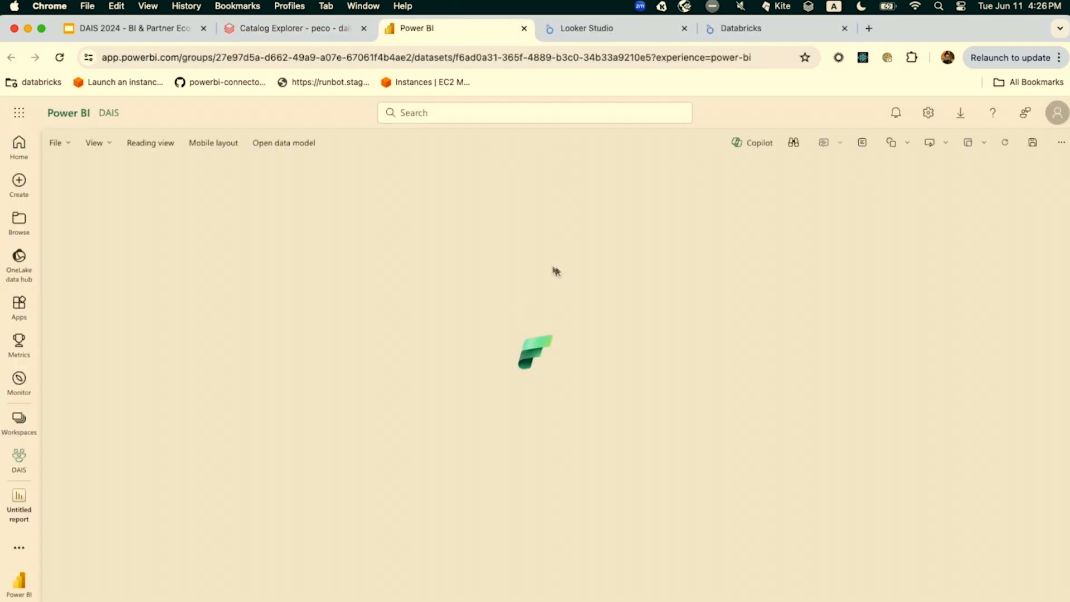
Examine the table relationships and the customer table's description in the updated data model, and close the model
click(310, 155)
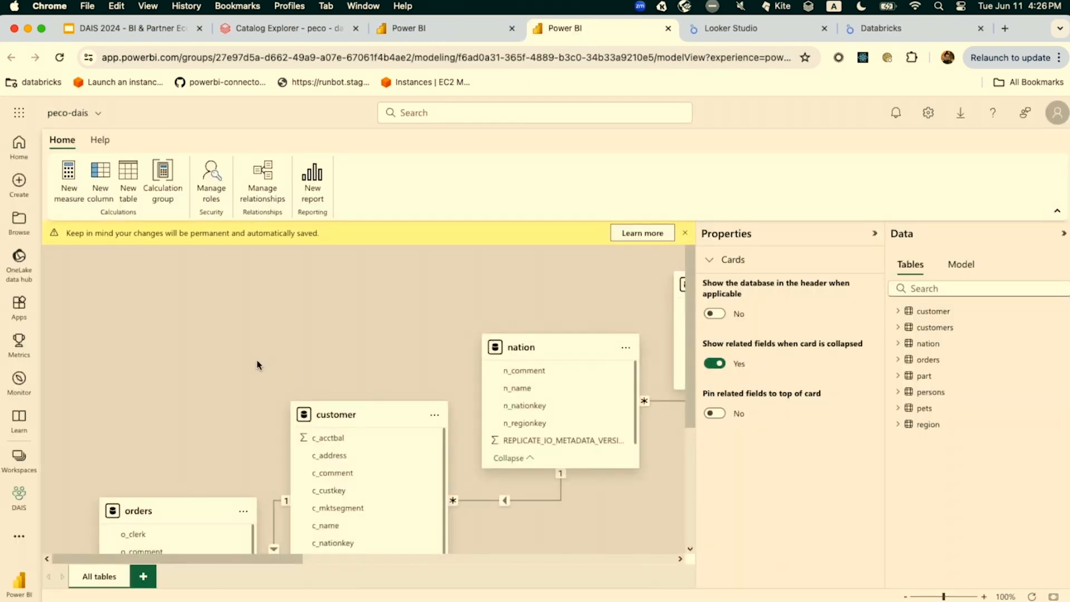
scroll(257, 365, down, 5)
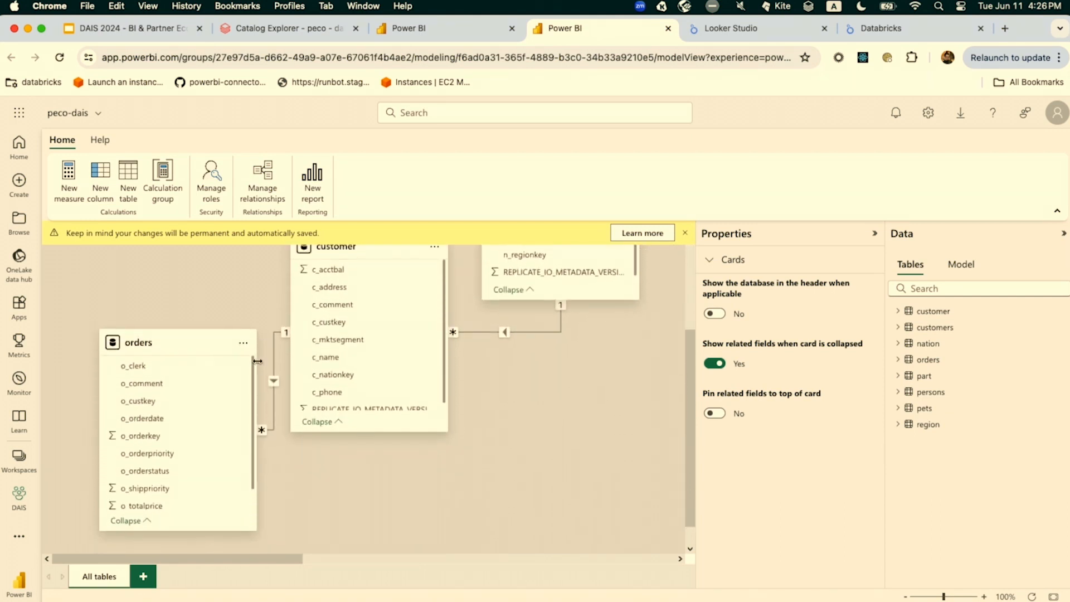
scroll(257, 362, up, 1)
mouse_move(350, 273)
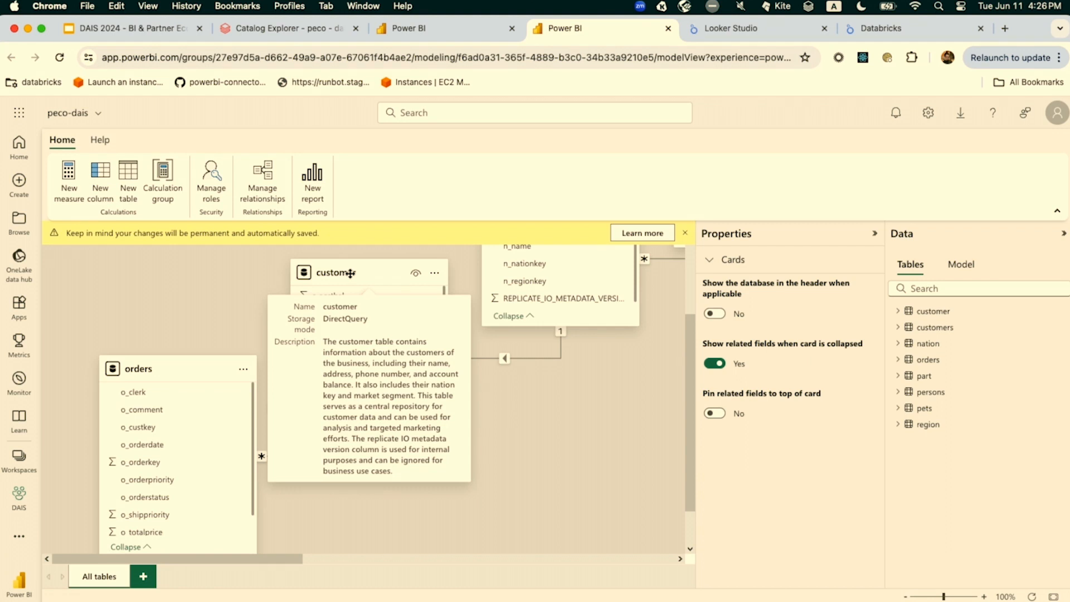
click(350, 273)
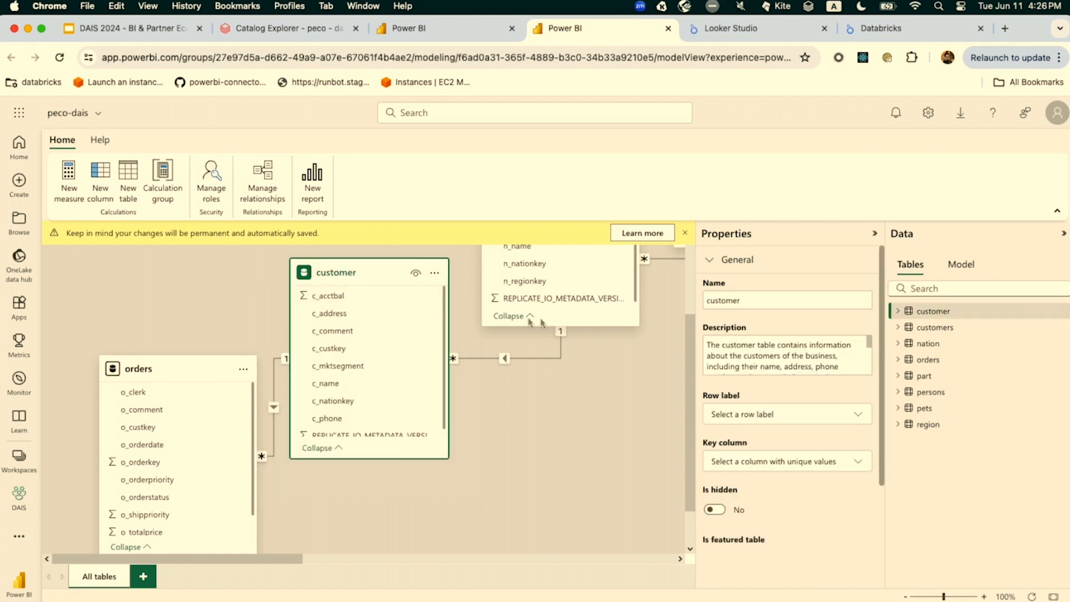
mouse_move(361, 274)
click(667, 29)
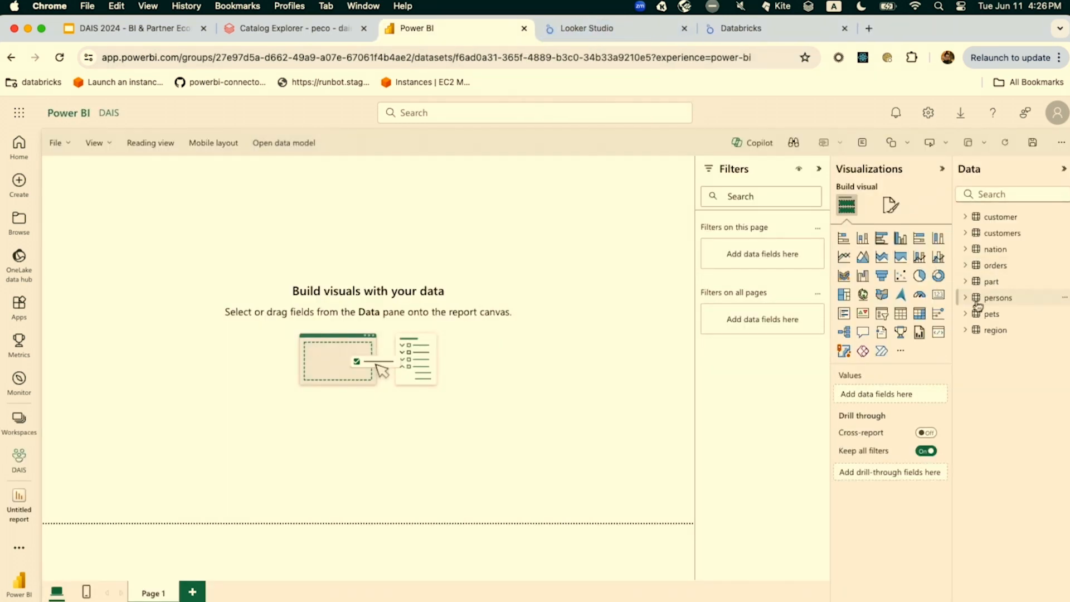
Build a column chart of orders' o_totalprice by the nation table's n_name and enlarge it to show all nations
click(965, 266)
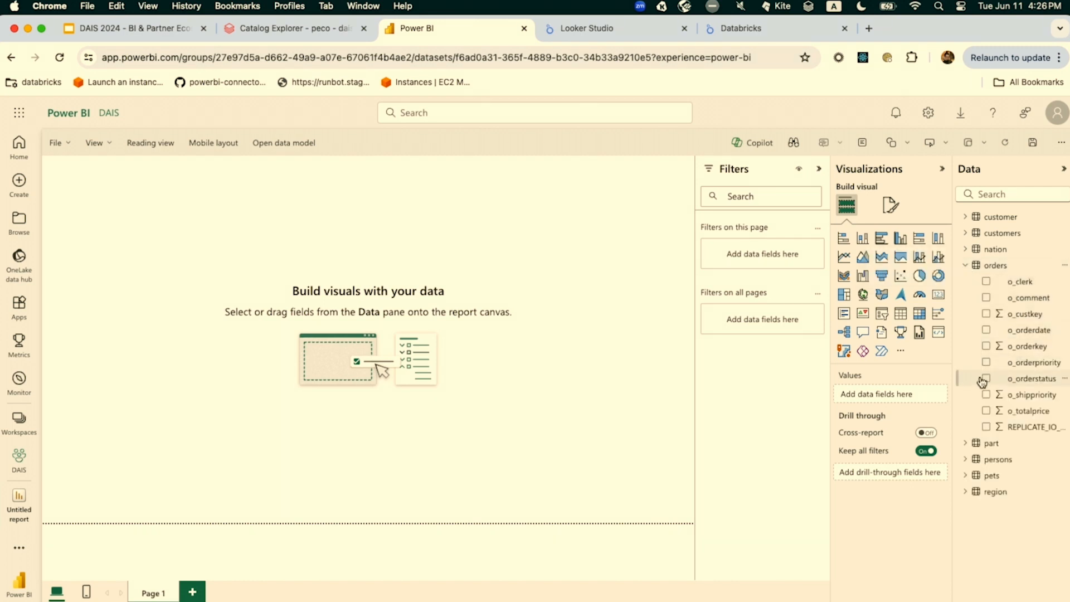
click(986, 411)
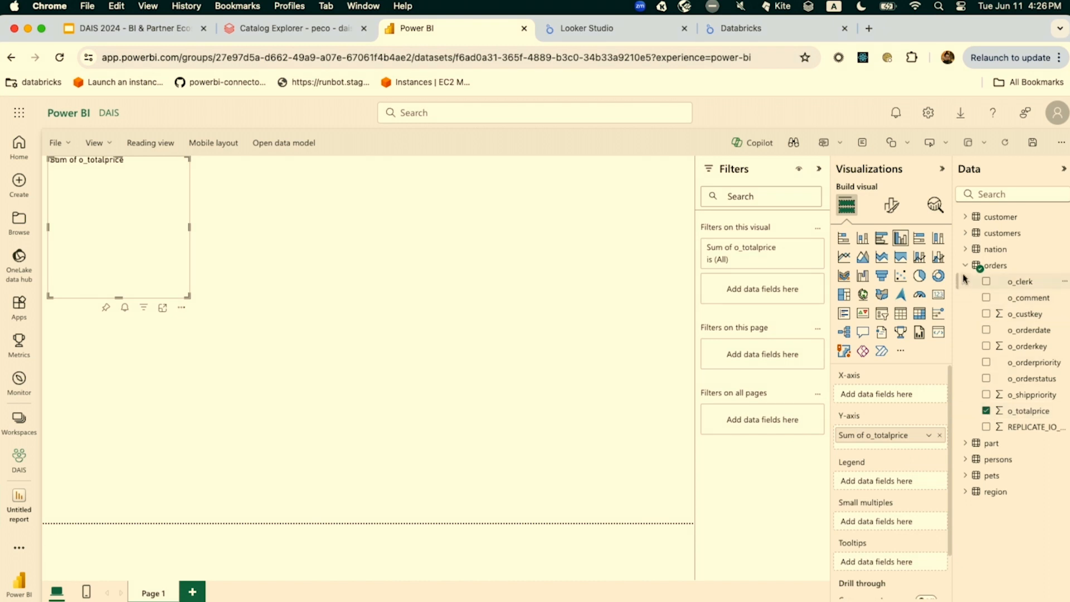
click(962, 250)
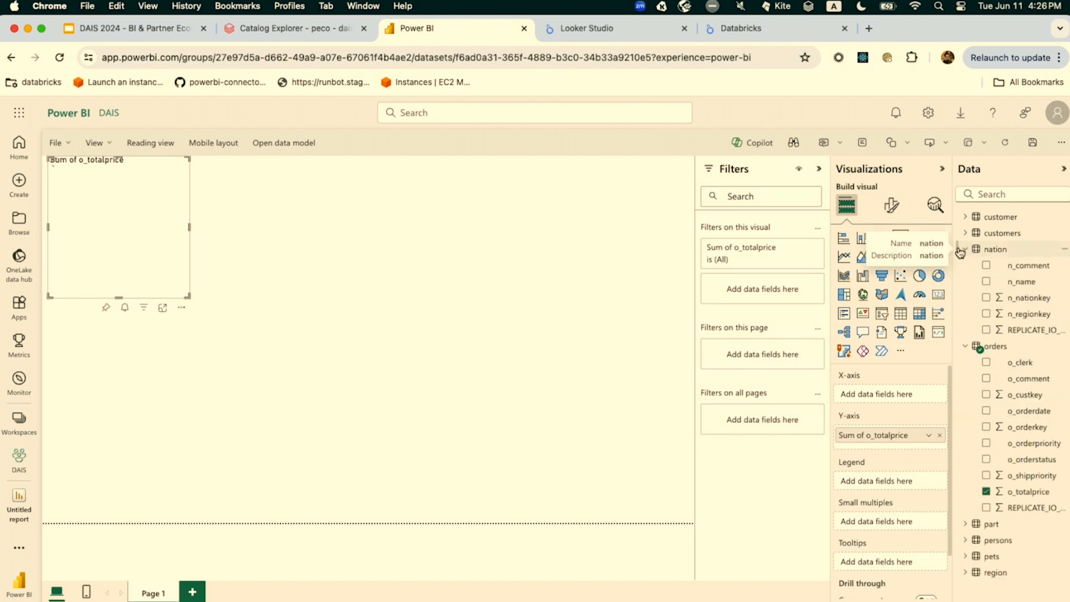
click(987, 282)
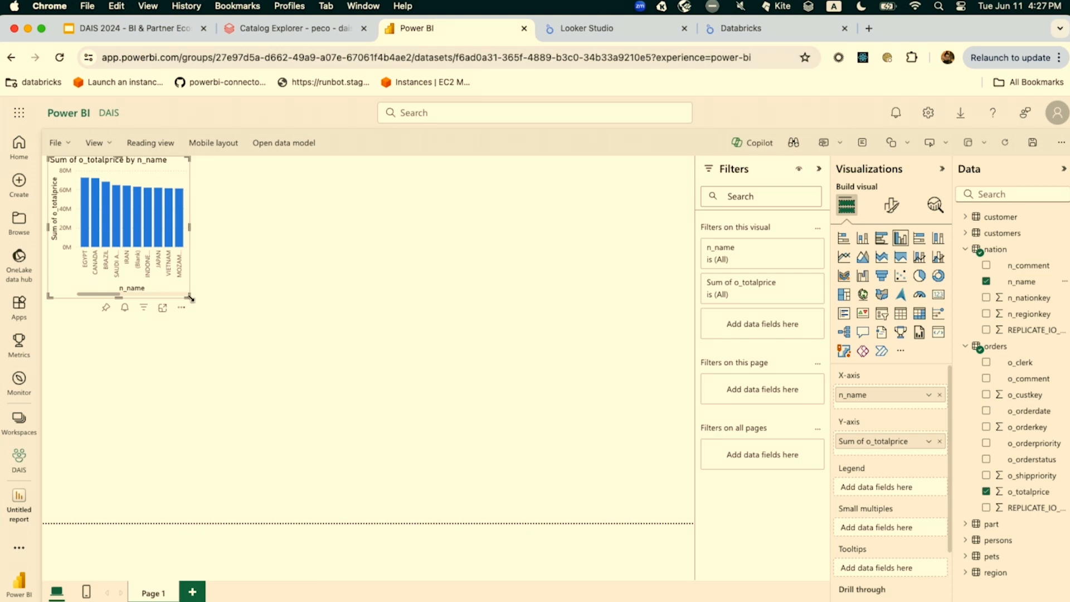
drag(191, 298, 500, 386)
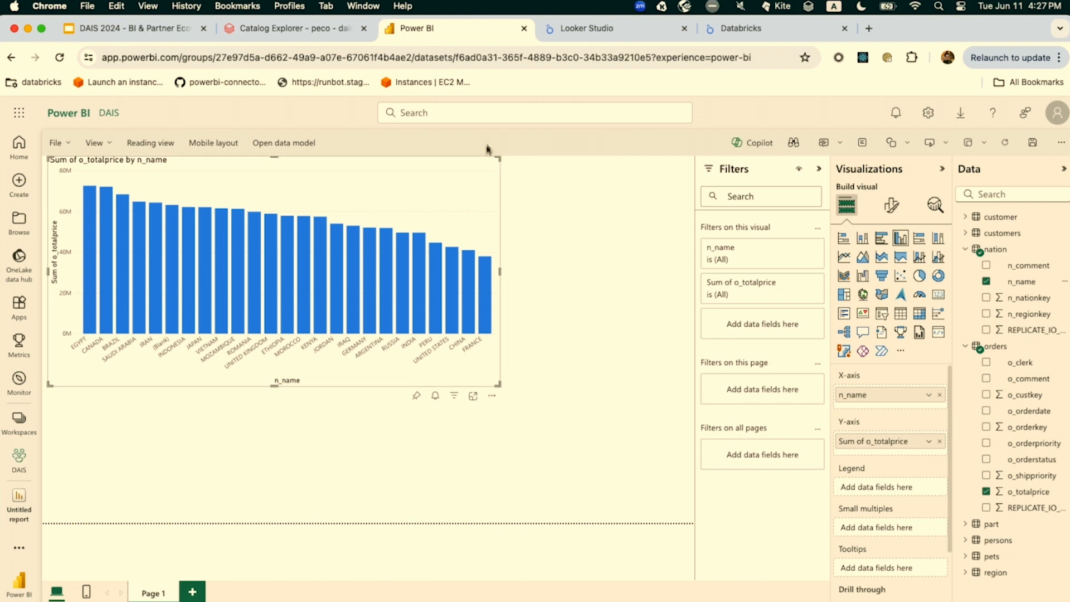
Close the Power BI report without saving, return to Catalog Explorer and dismiss the Power BI connection panel
click(524, 29)
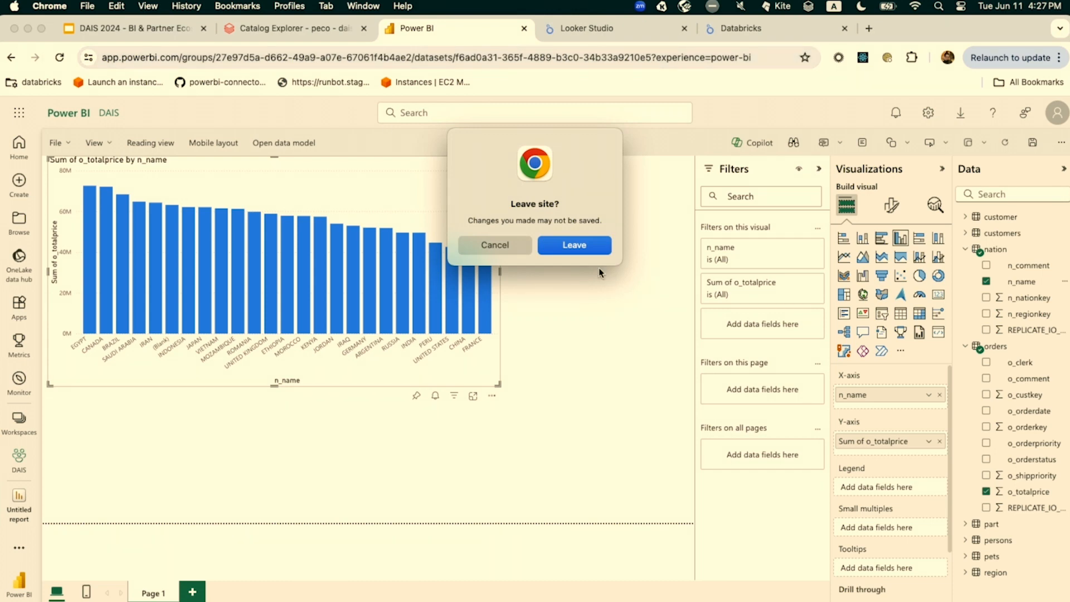
click(591, 248)
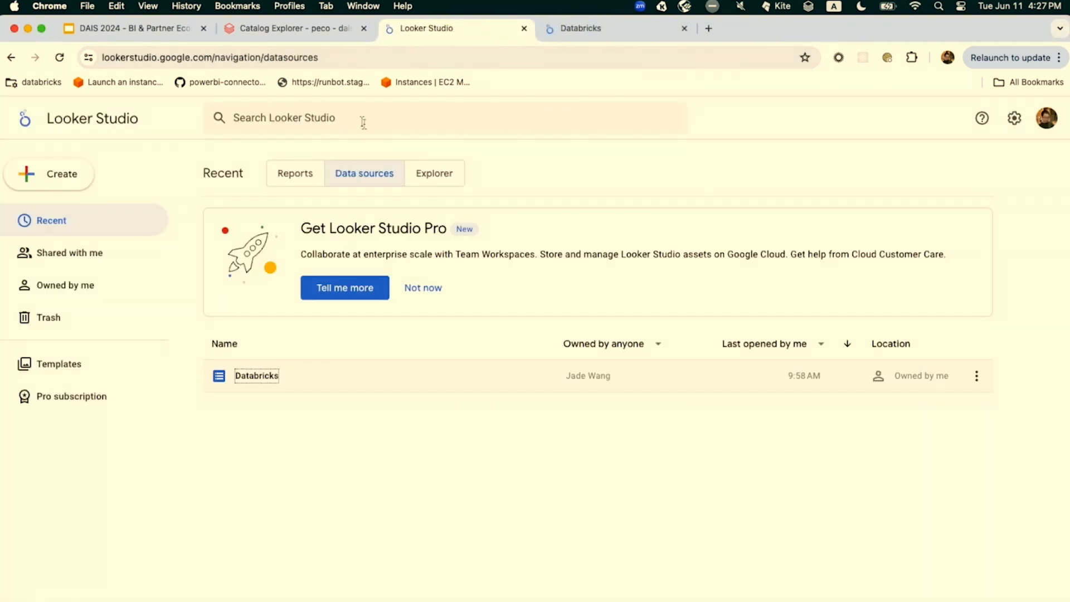
click(324, 38)
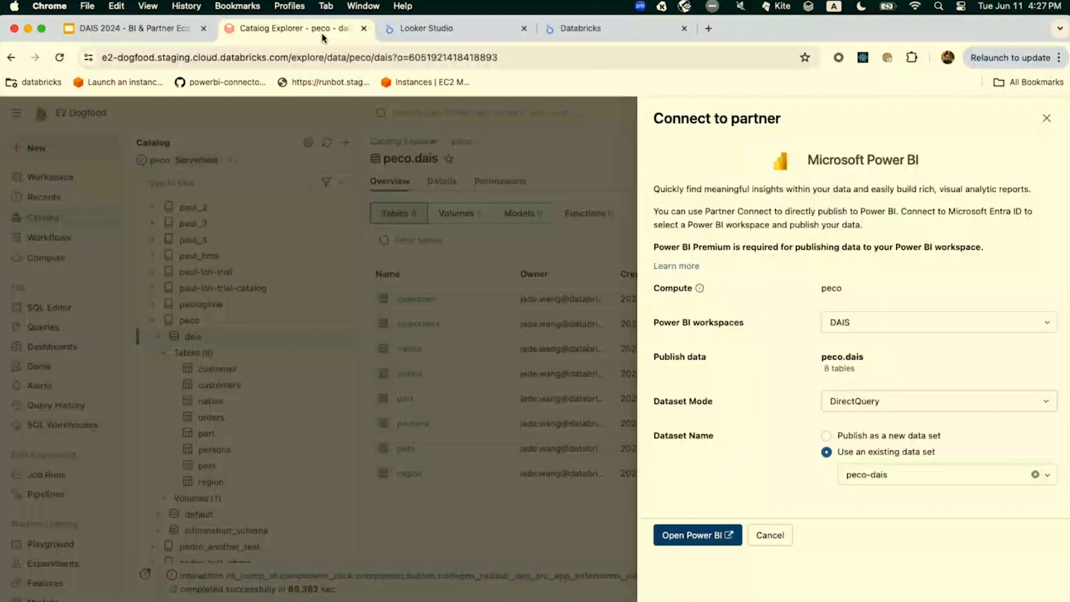
click(468, 256)
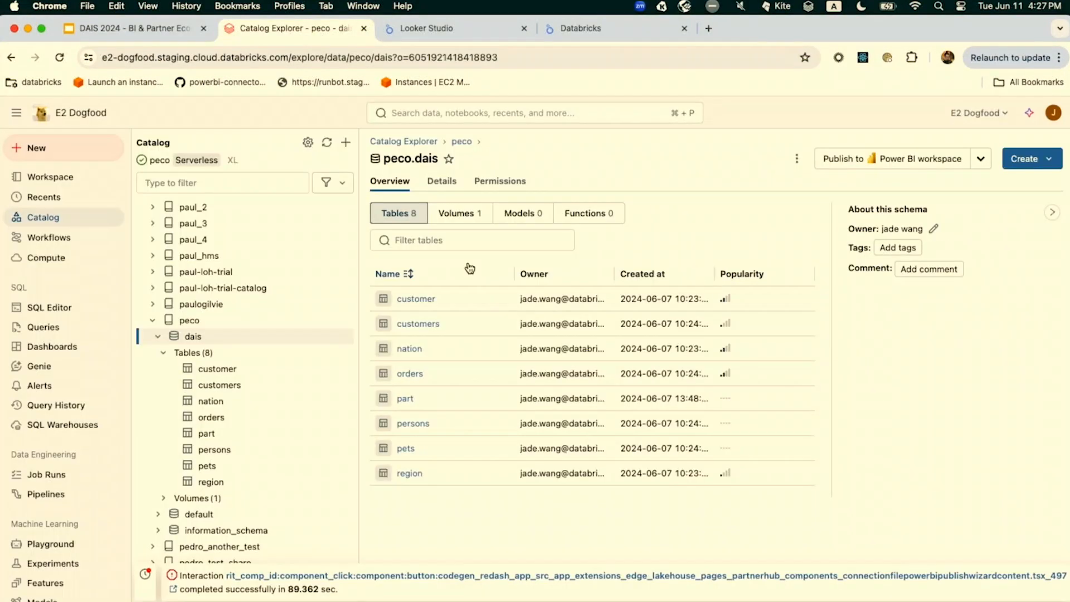
click(975, 169)
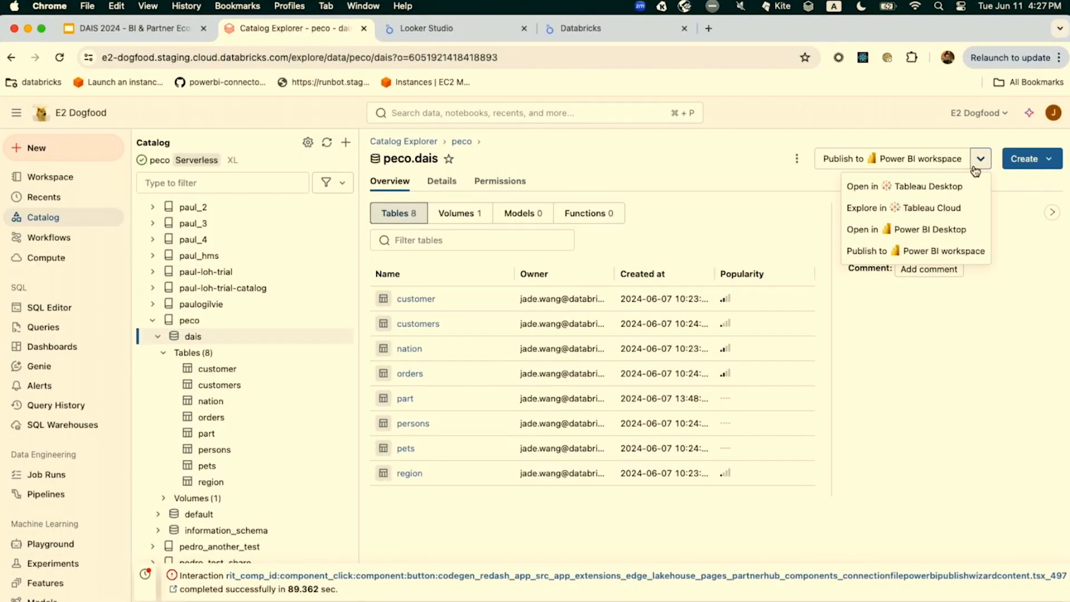
click(921, 209)
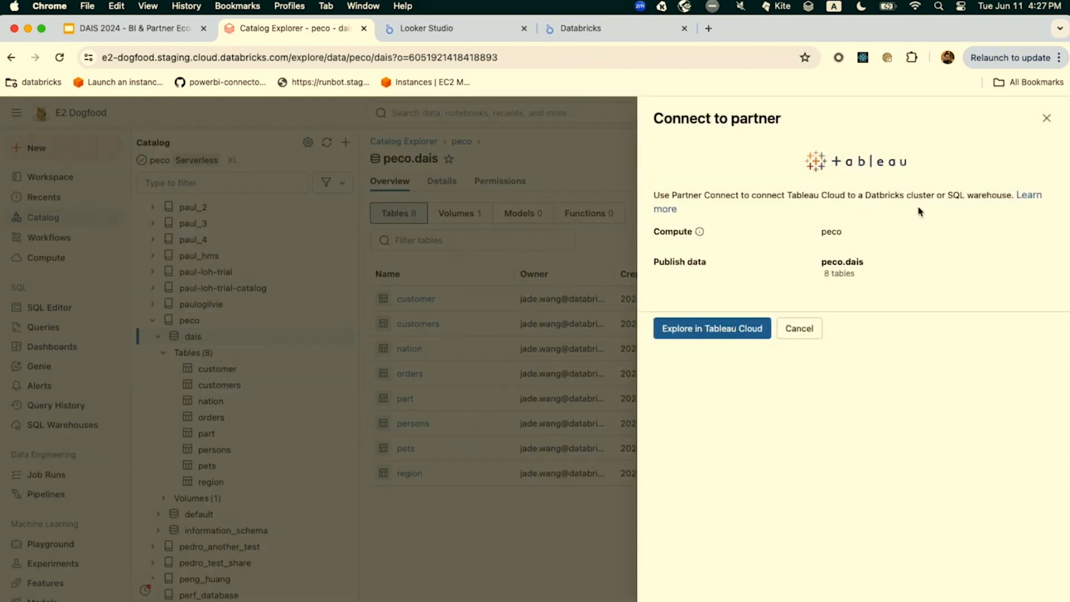
click(609, 149)
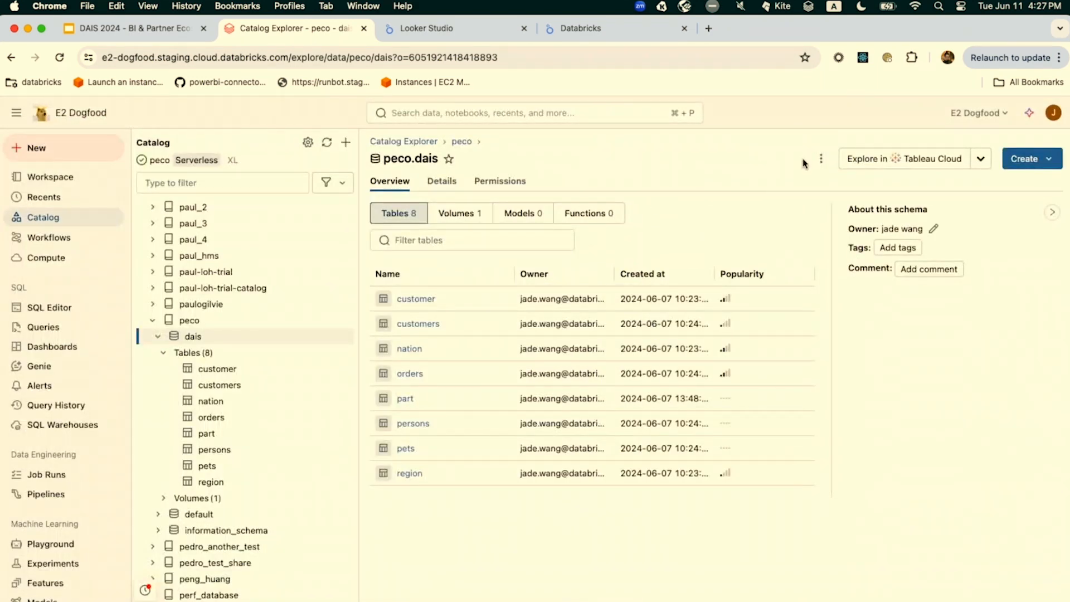
Explore the peco.dais schema in Tableau Cloud and open the resulting workbook there
click(980, 160)
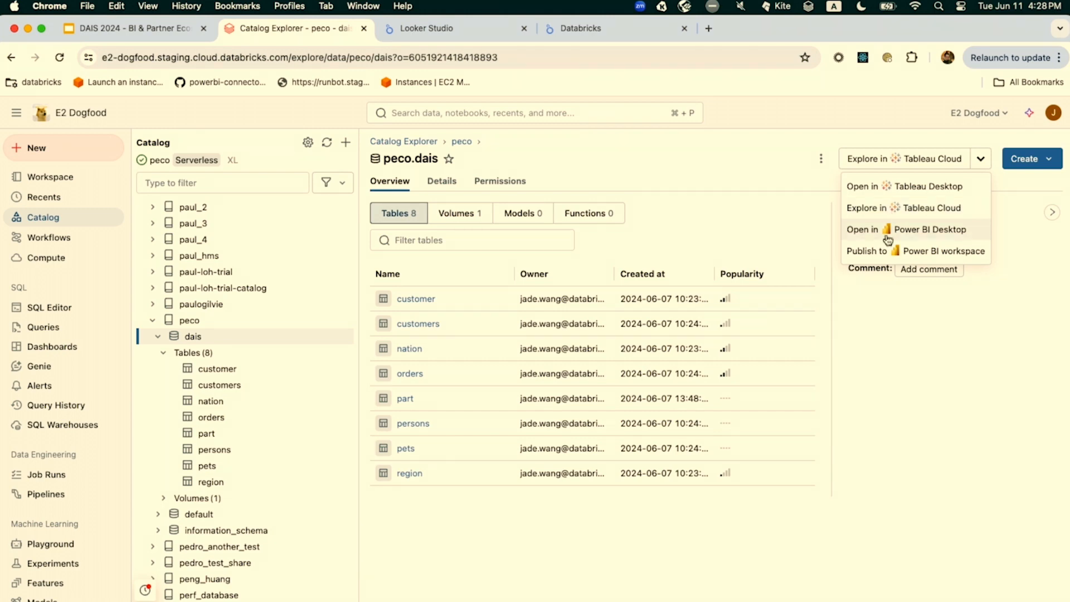
click(870, 210)
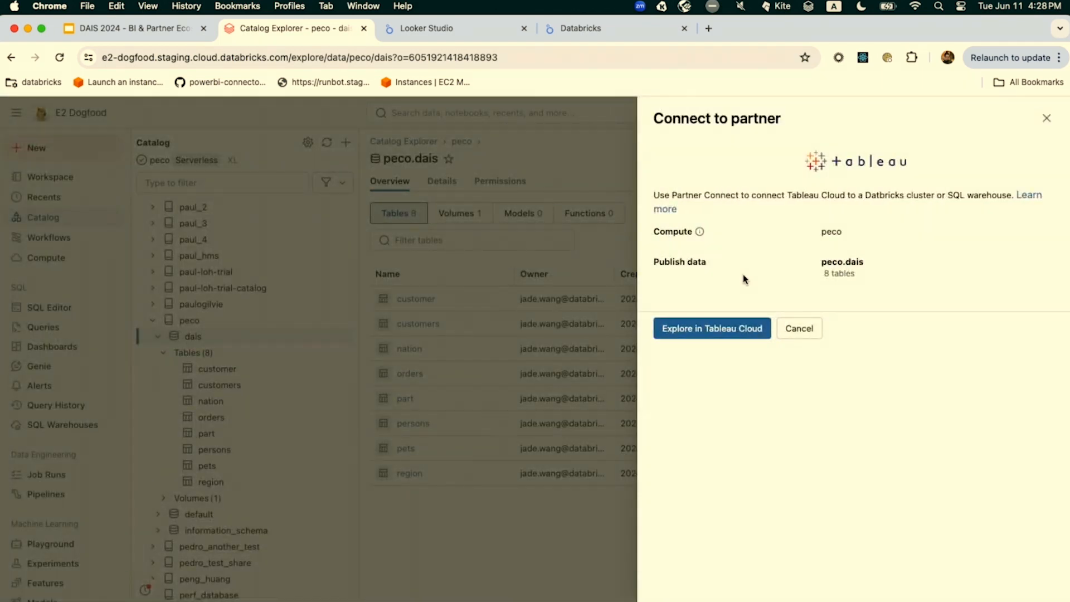
click(691, 330)
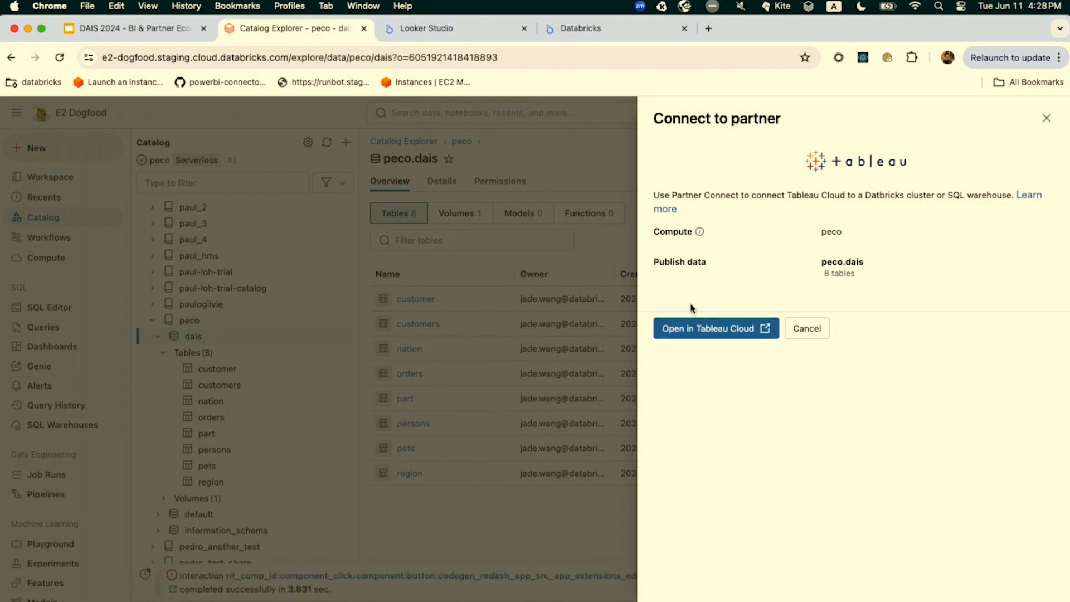
click(690, 325)
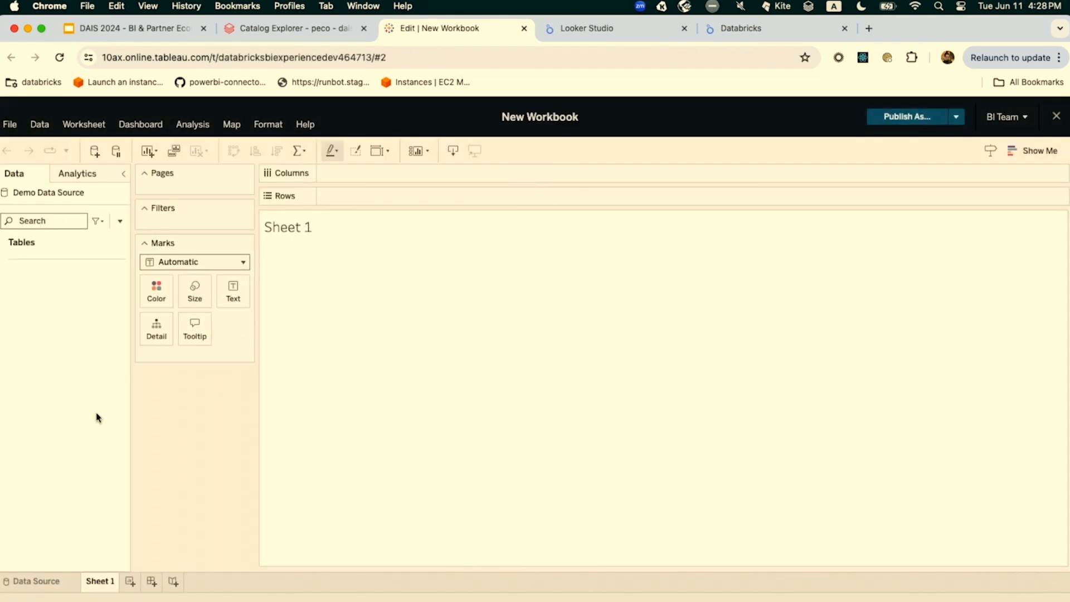
Add the orders table to the workbook's Demo Data Source and open Sheet 1
click(24, 582)
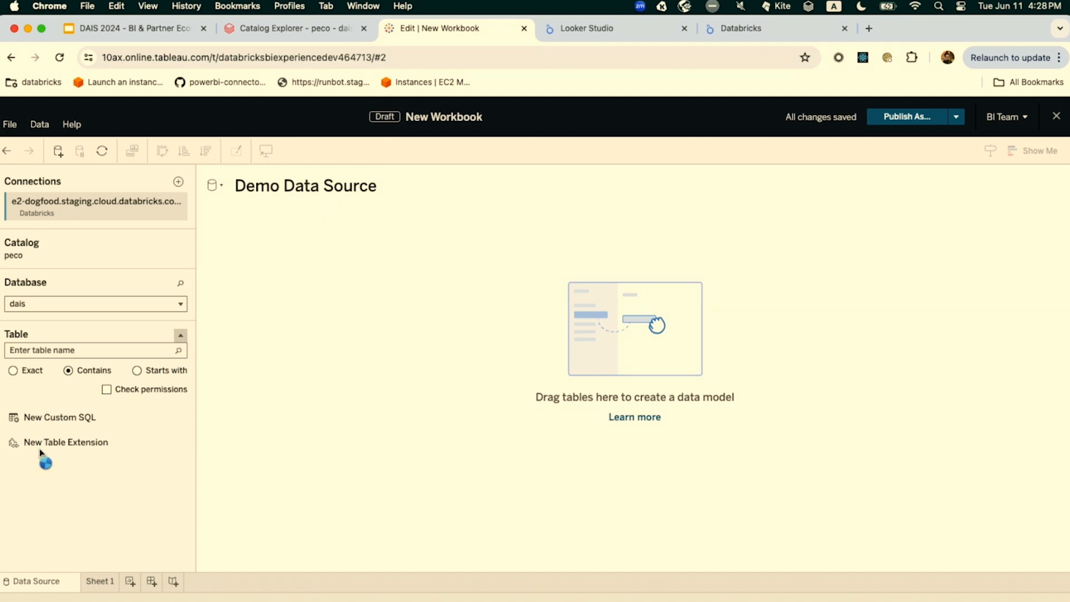
click(60, 464)
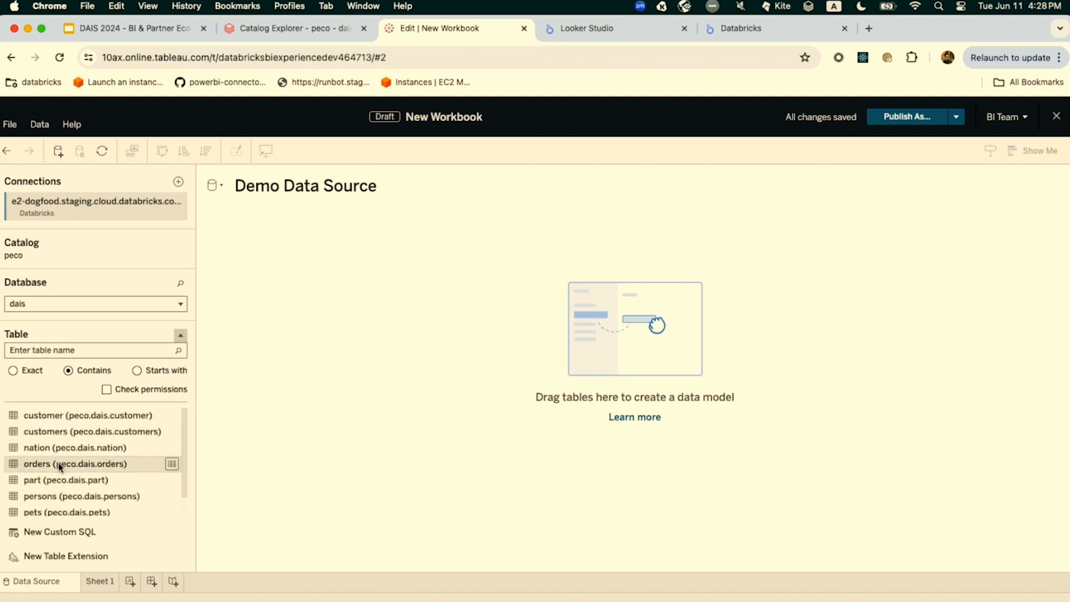
click(99, 582)
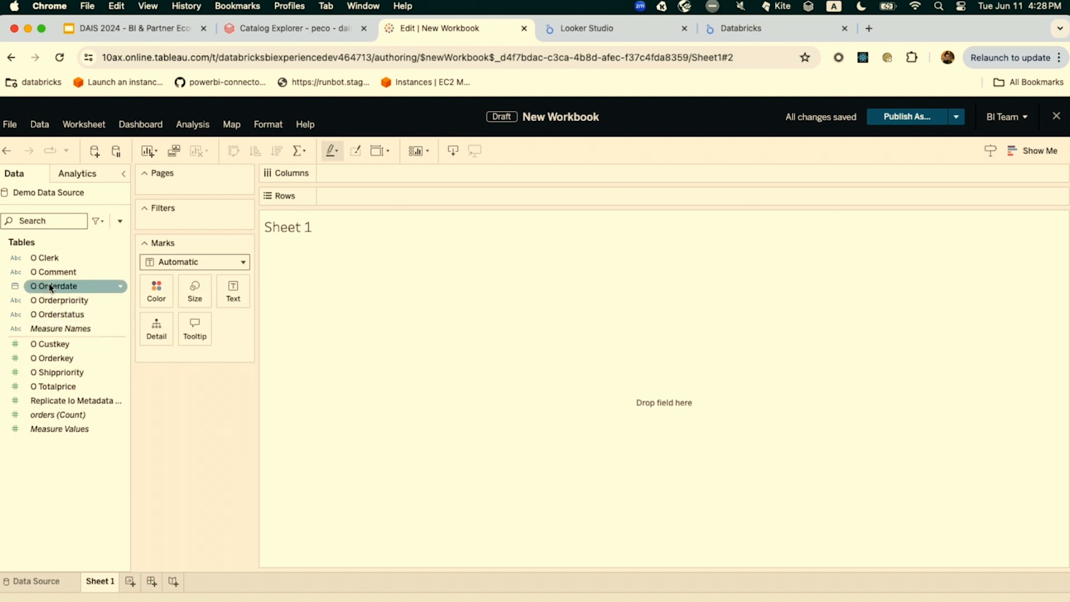
Build a line chart with O Orderdate by year on Columns and the sum of O Totalprice on Rows
drag(50, 288, 372, 177)
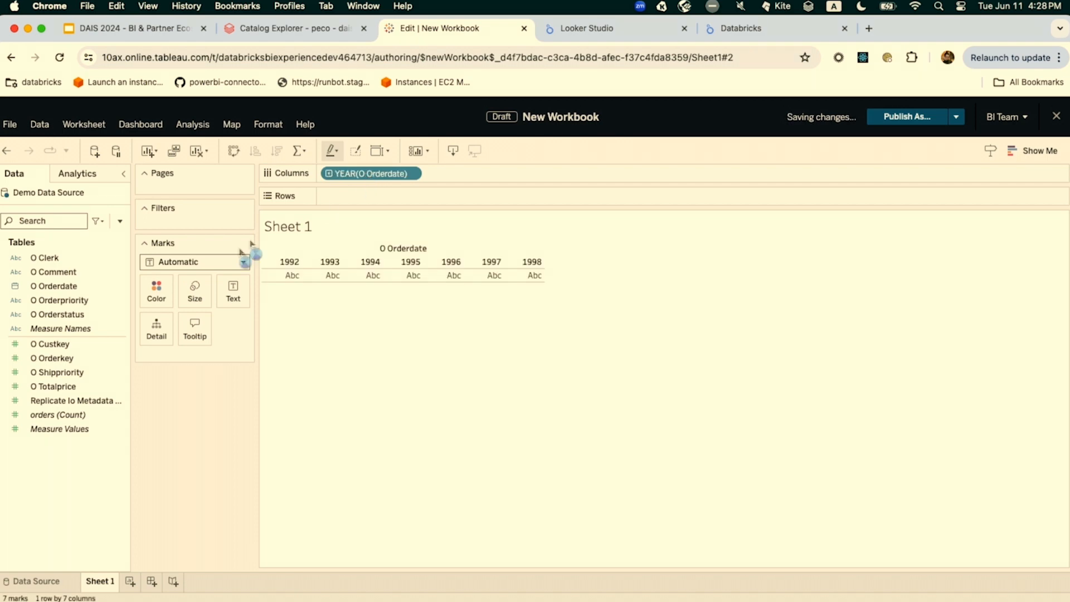
click(76, 390)
drag(77, 392, 364, 200)
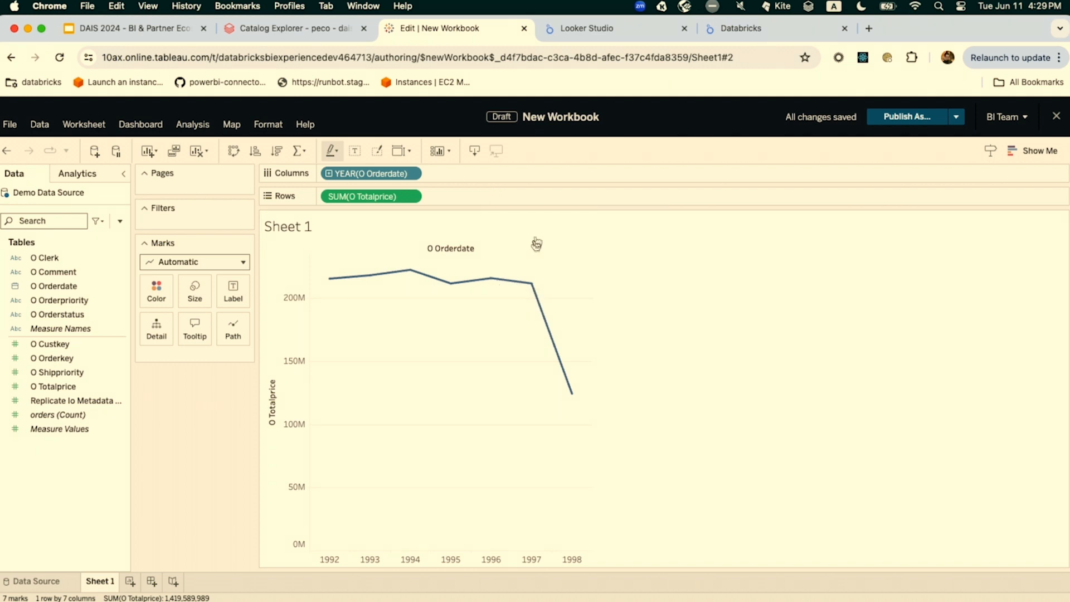
Close the Tableau Cloud workbook and switch to Tableau Desktop in the Microsoft Remote Desktop session
click(524, 29)
key(ctrl+Up)
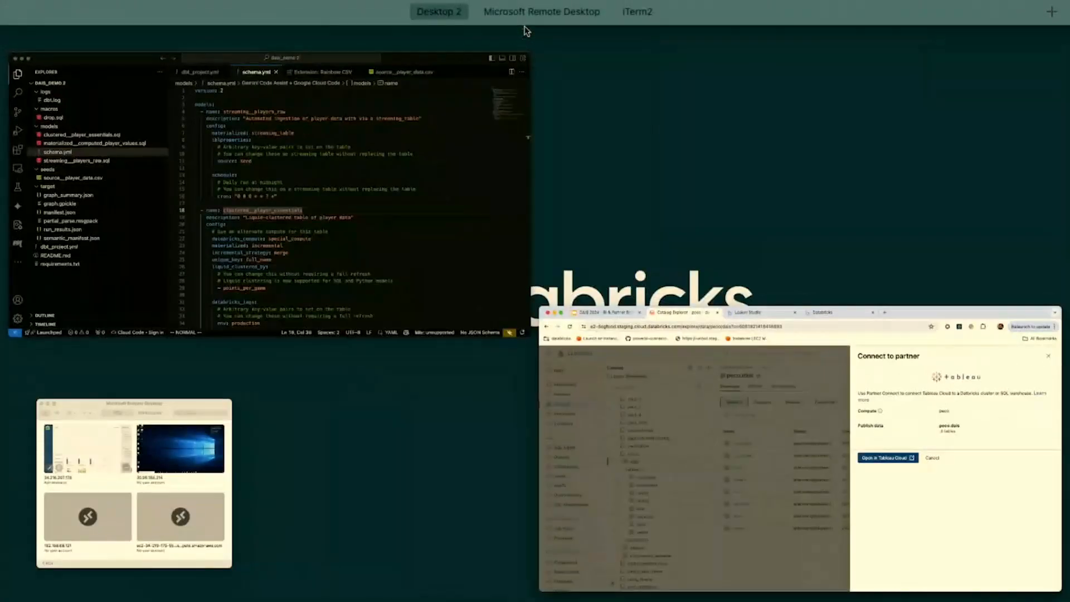
mouse_move(485, 17)
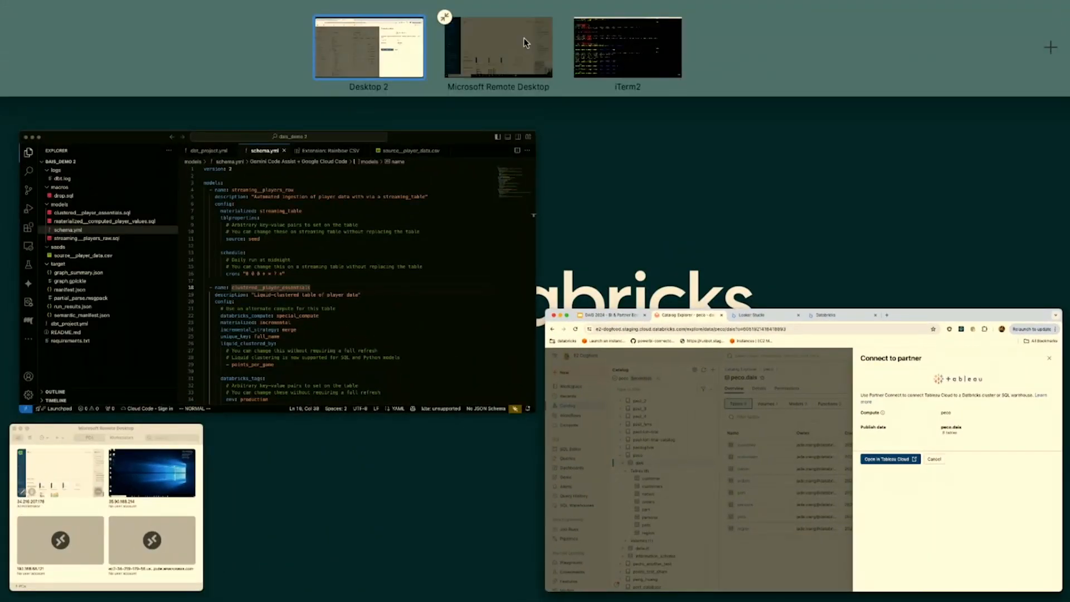
click(524, 39)
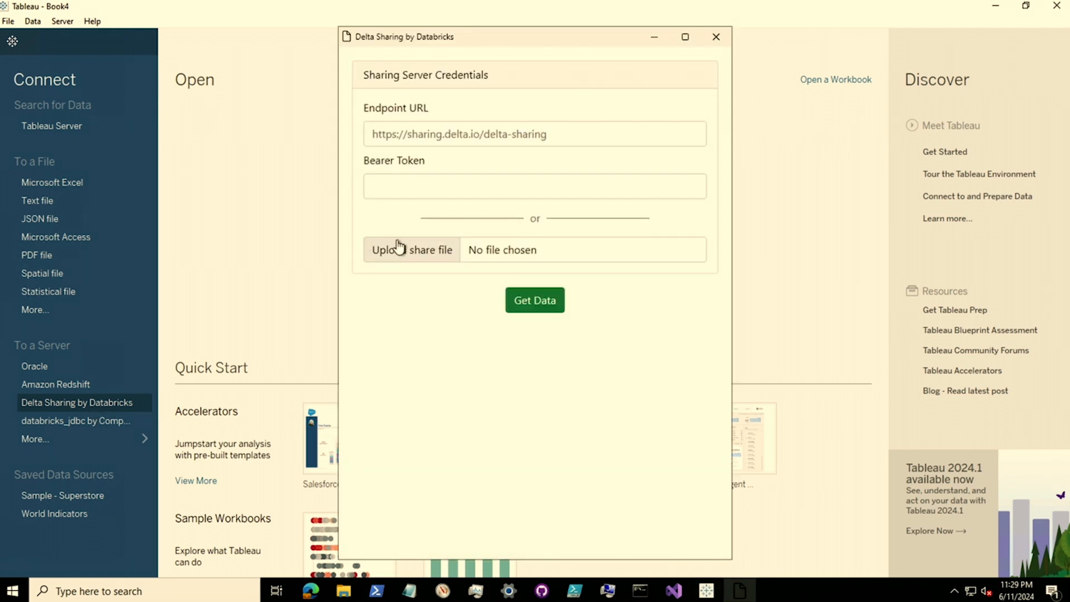
Load the Delta Sharing endpoint URL and bearer token from peco_dais.share in Documents and retrieve the shared data
click(399, 247)
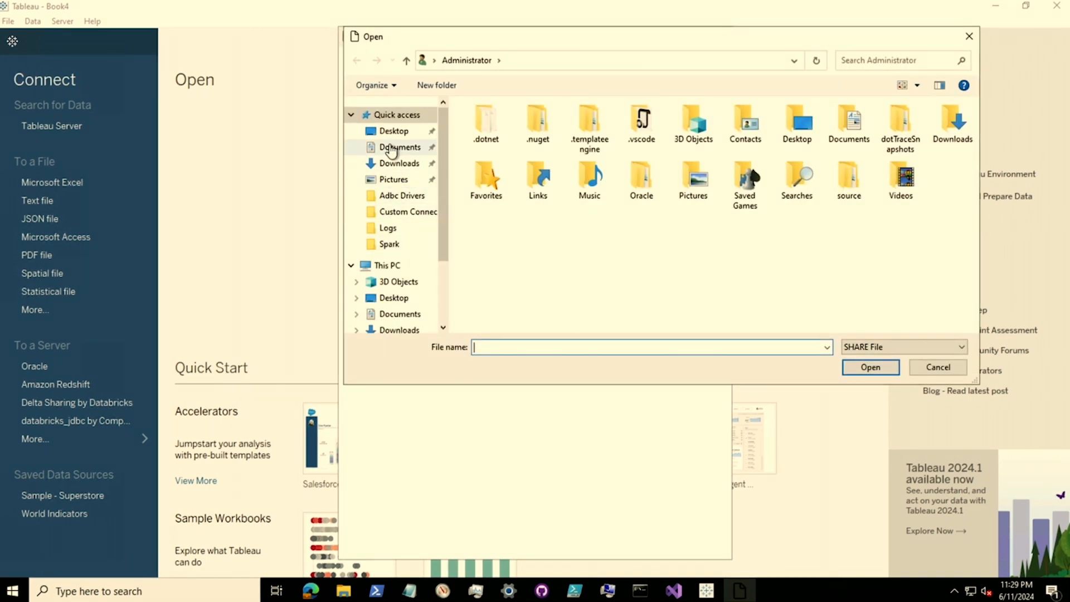
click(393, 148)
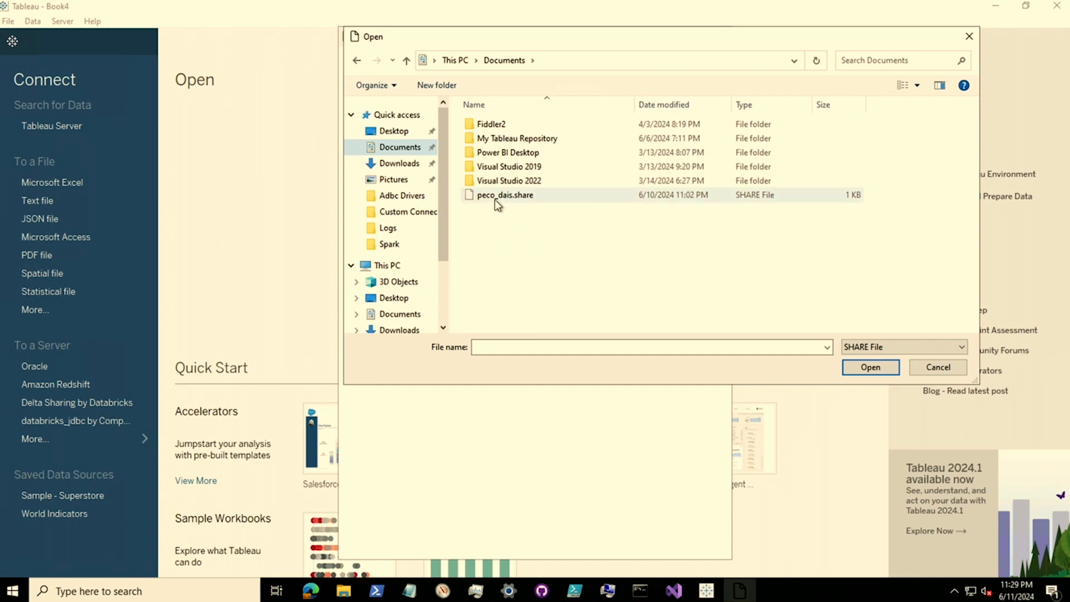
click(498, 201)
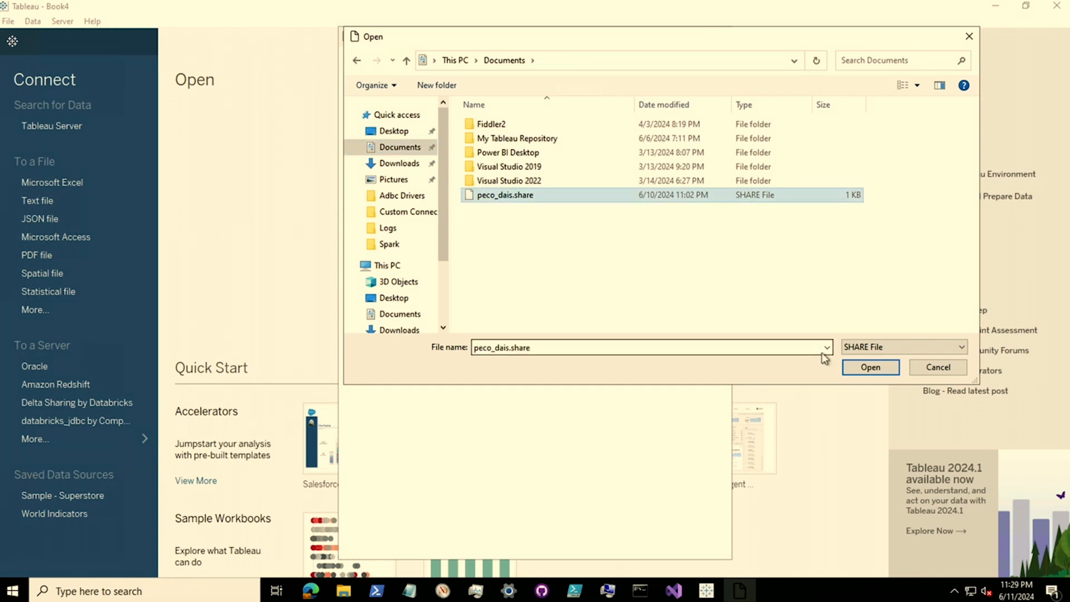
click(851, 366)
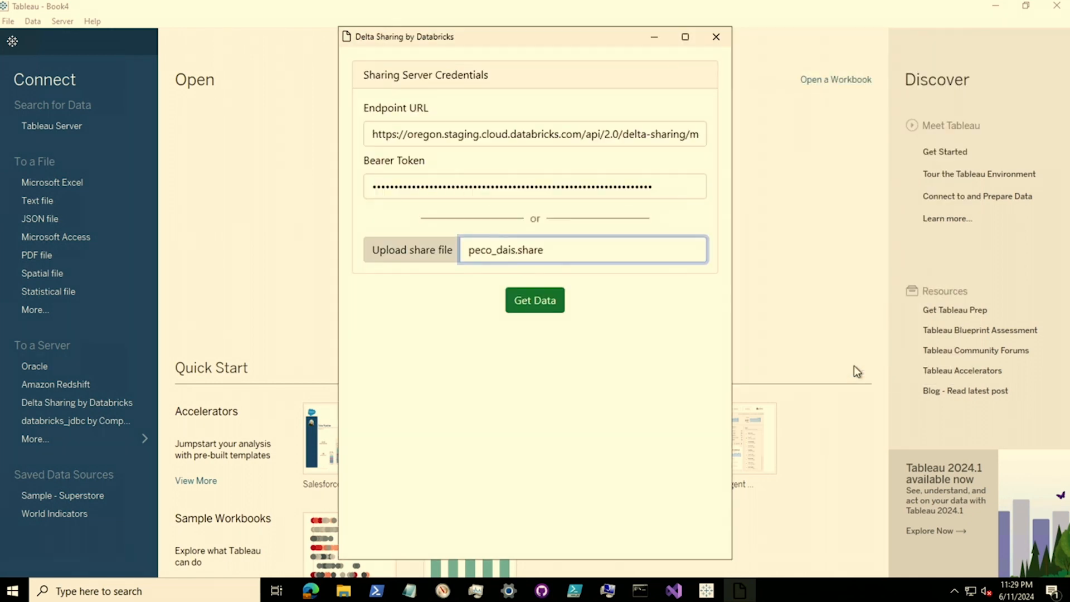
click(559, 304)
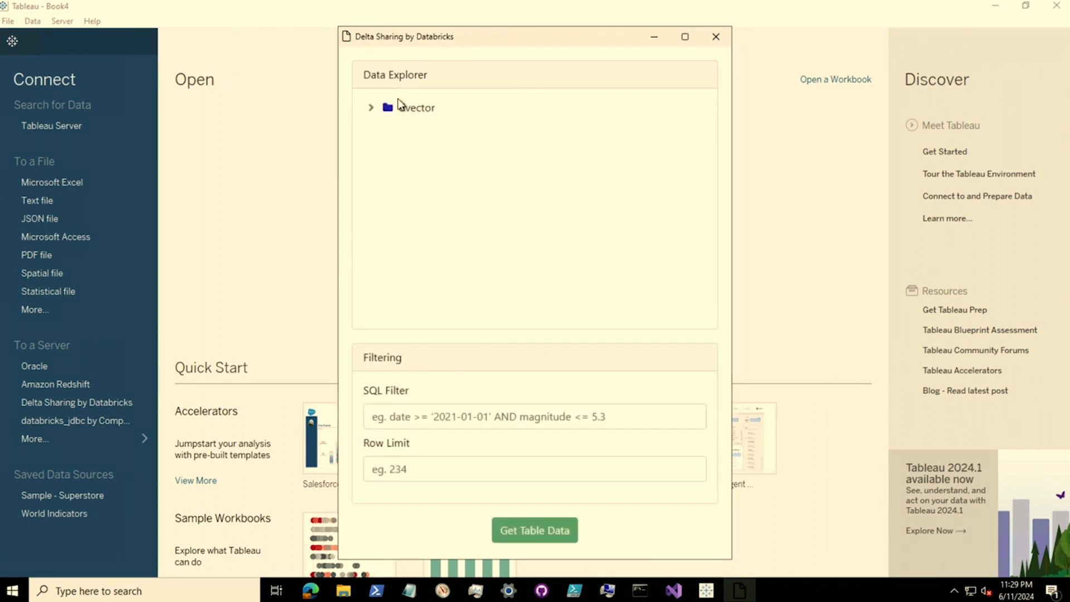
Select the call_center table in dvector's tpcds_sf100_delta schema and get its table data
click(370, 108)
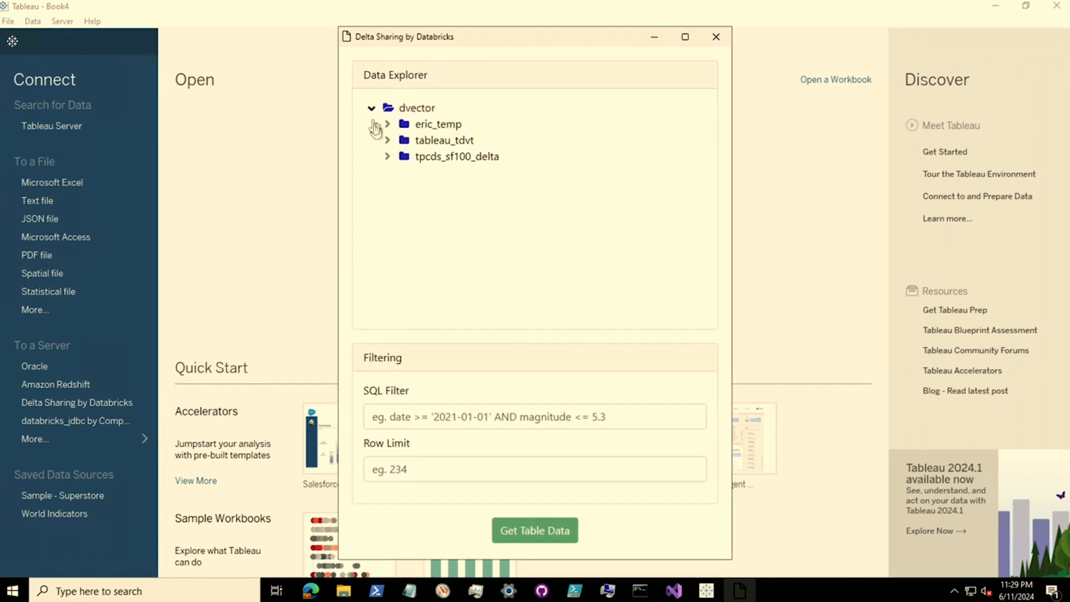
click(388, 157)
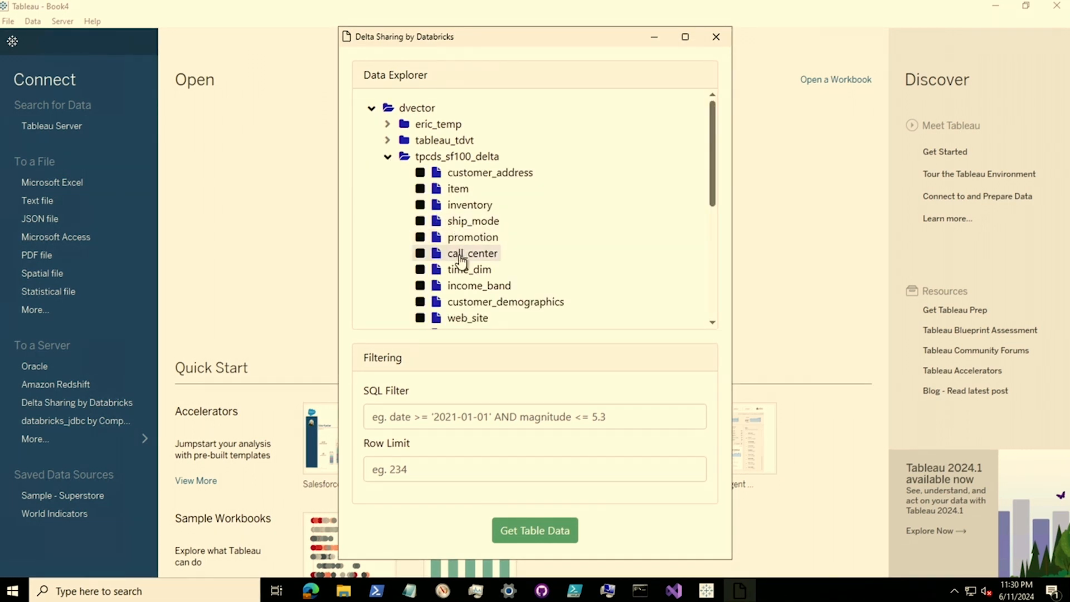
click(461, 257)
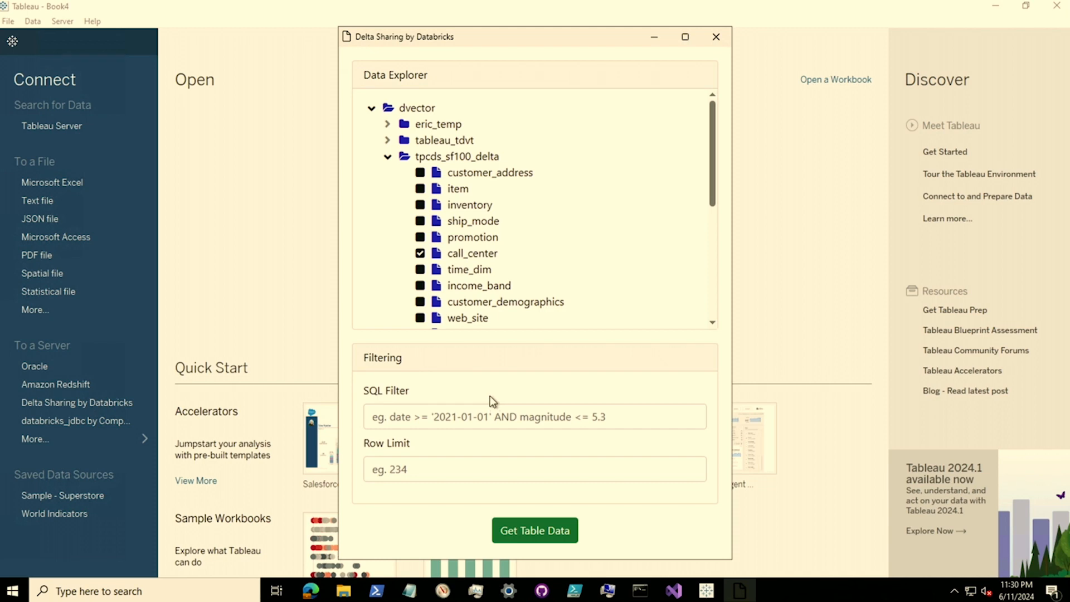
click(525, 532)
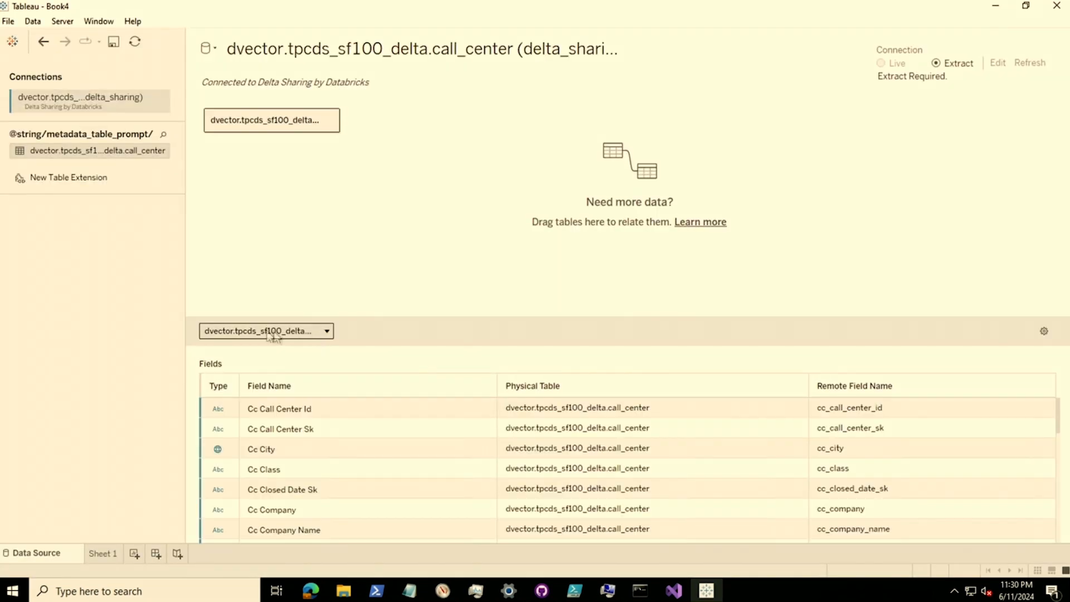
Open Sheet 1 and place Cc Company Name on Rows
click(104, 554)
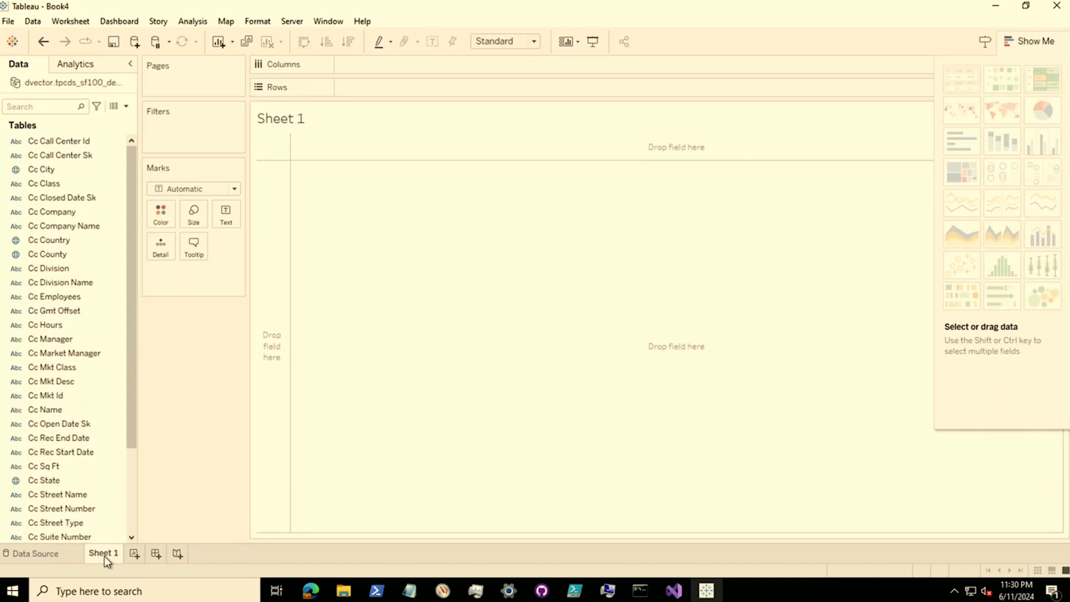
click(55, 212)
click(74, 226)
drag(74, 231, 397, 91)
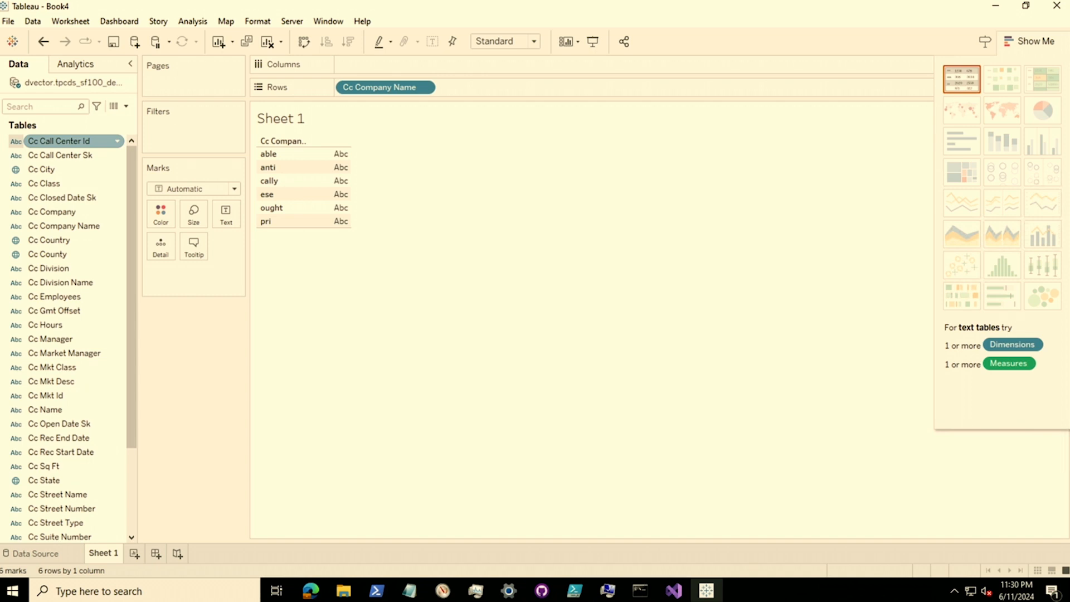
drag(65, 168, 403, 165)
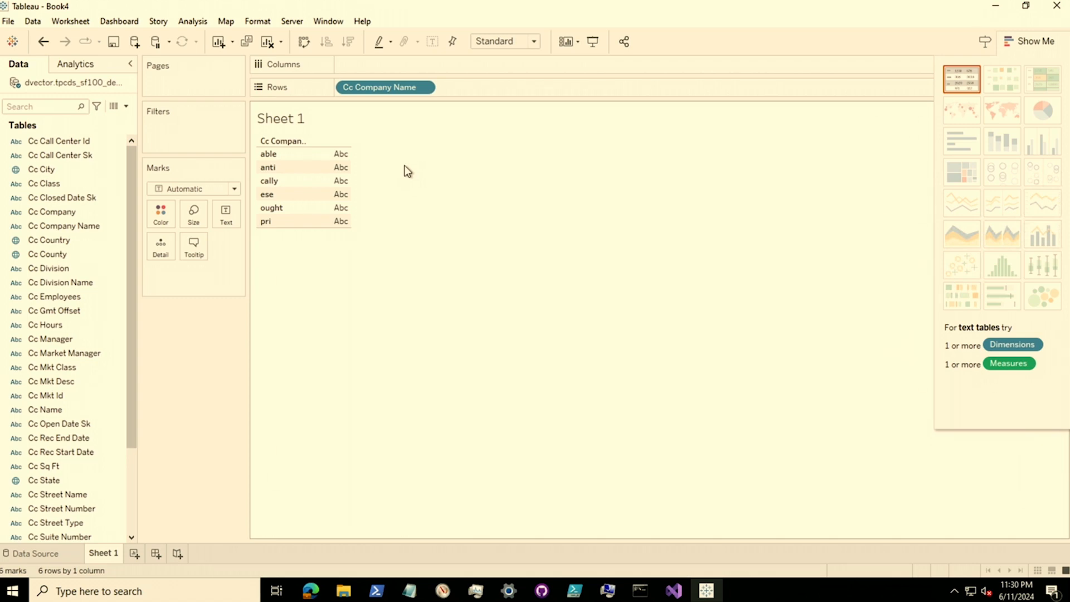
Switch from the remote desktop to Looker Studio in Chrome and start a new data source
key(ctrl+Up)
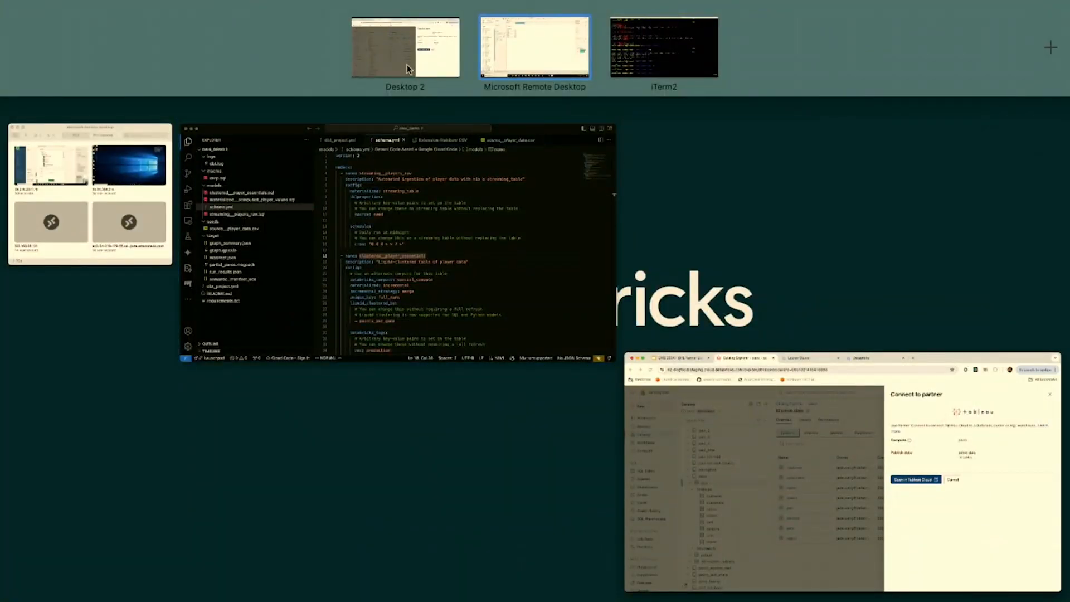
click(407, 68)
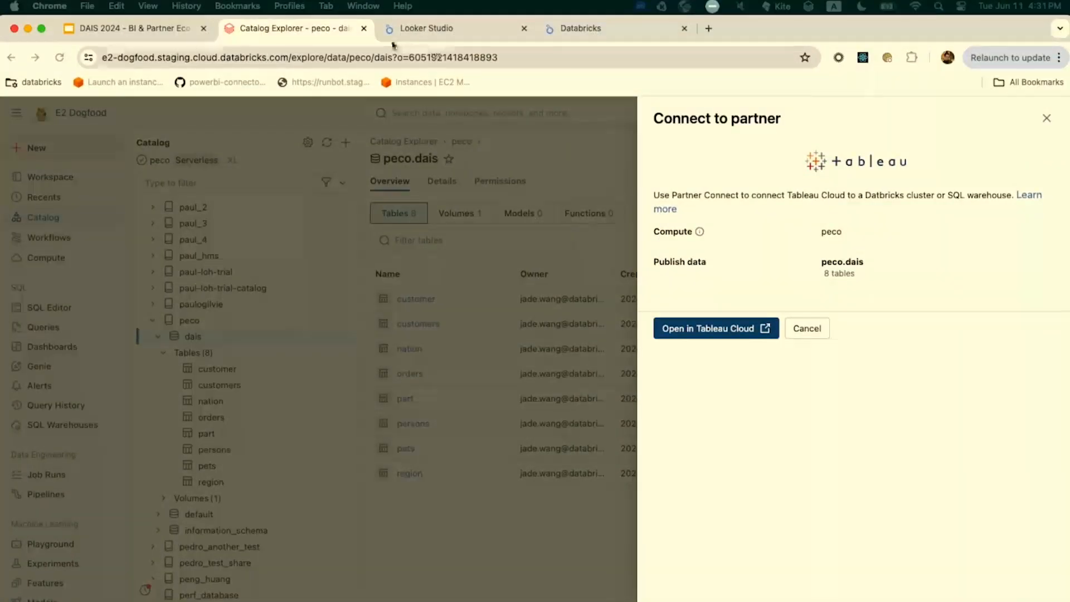
click(405, 39)
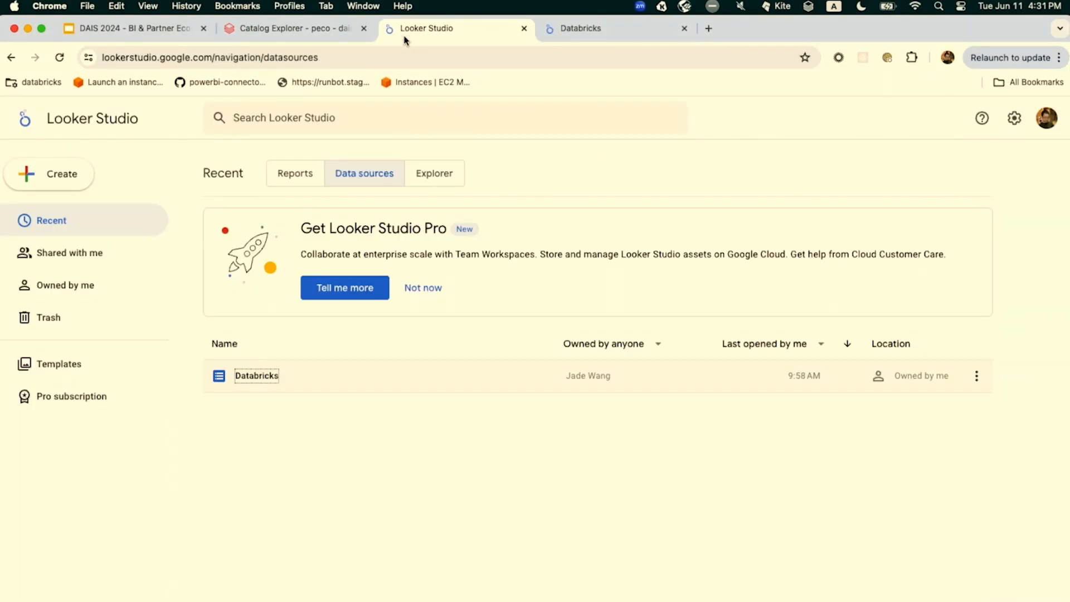
click(74, 178)
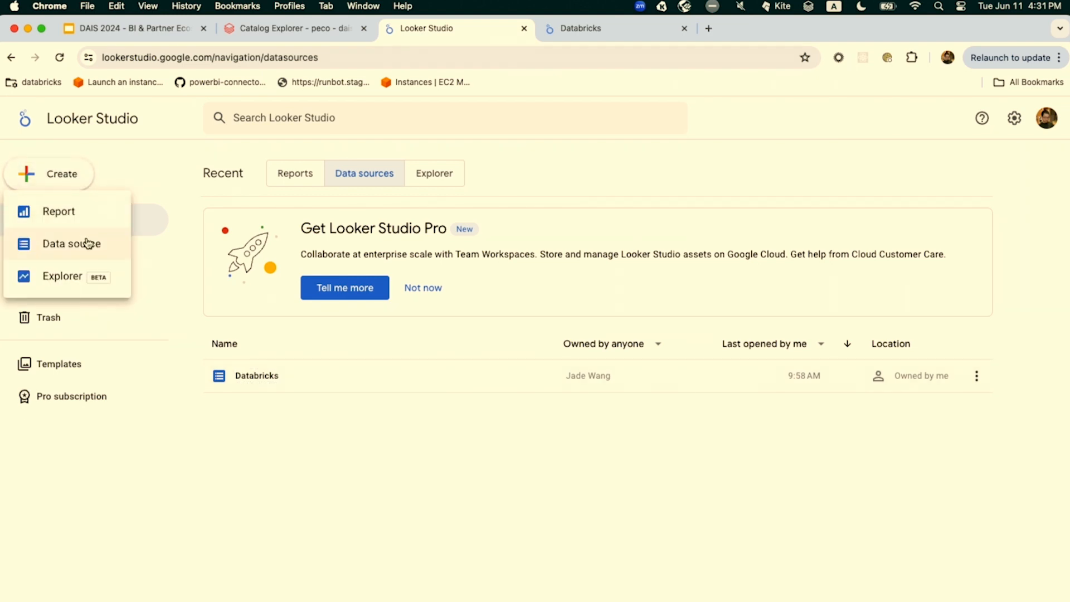
click(88, 243)
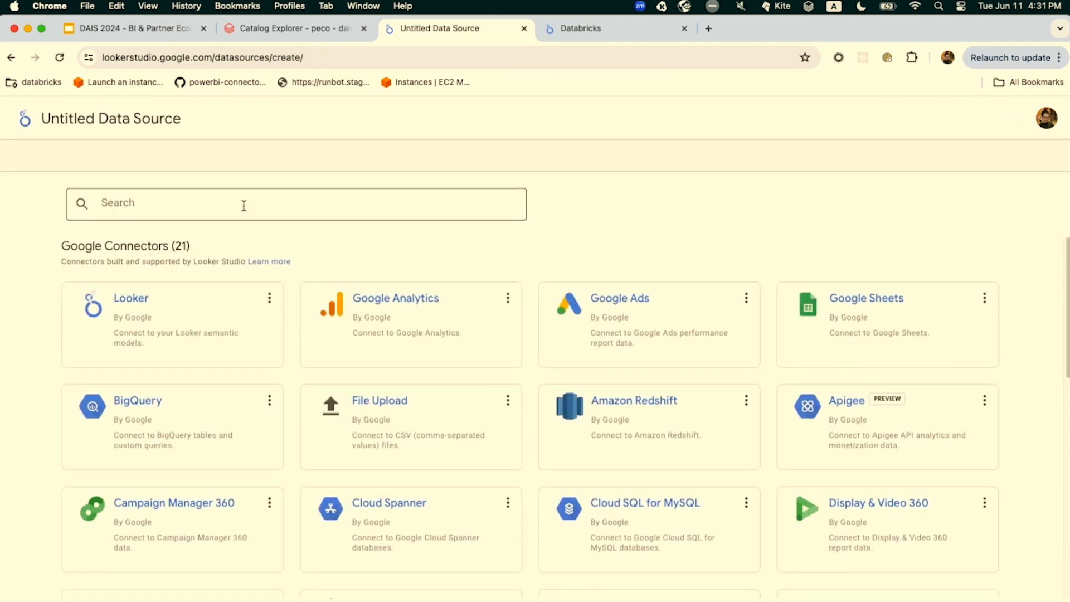
Search the connector gallery for databricks and choose the Databricks partner connector
click(244, 205)
text(daa)
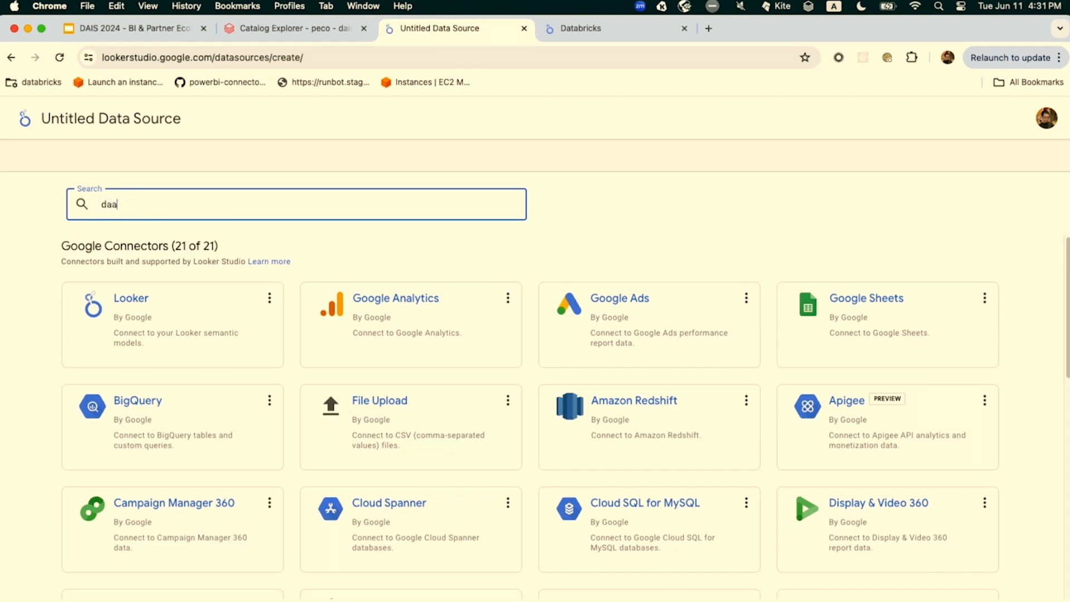
key(BackSpace)
text(ta)
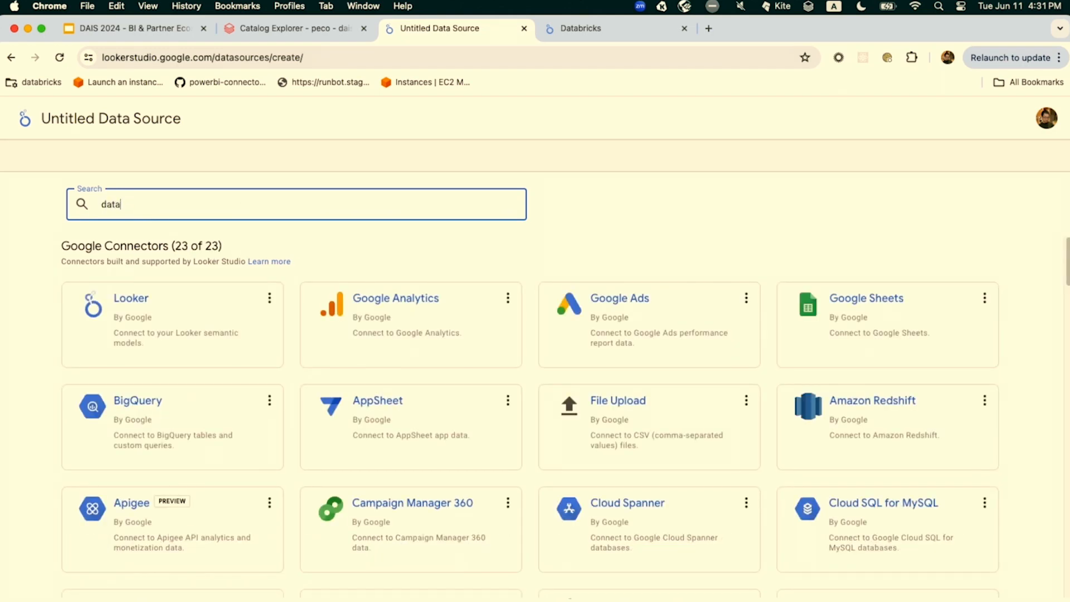
text(bricks)
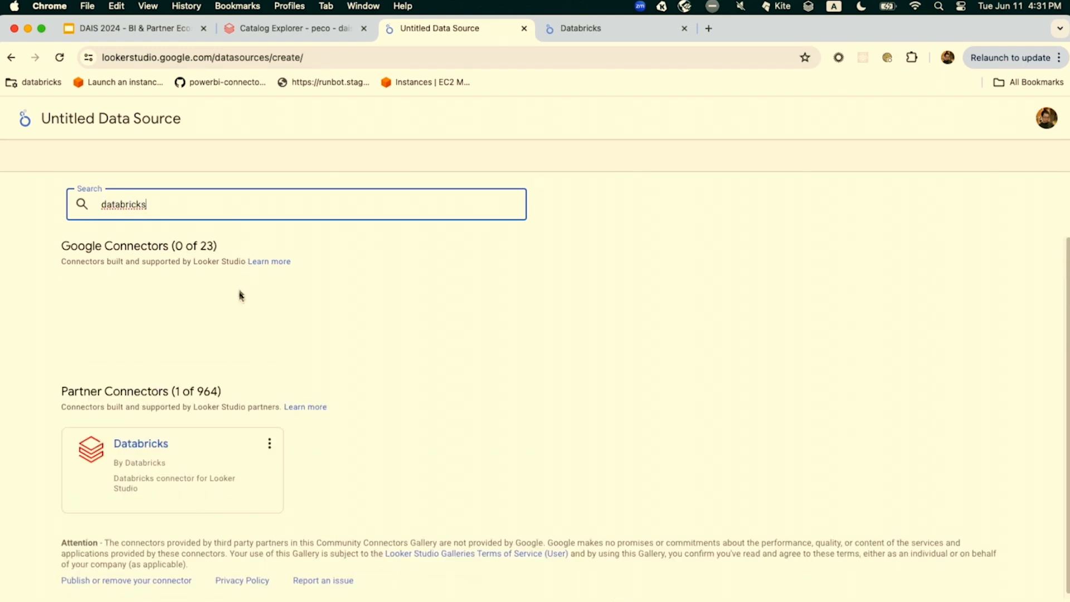
click(172, 470)
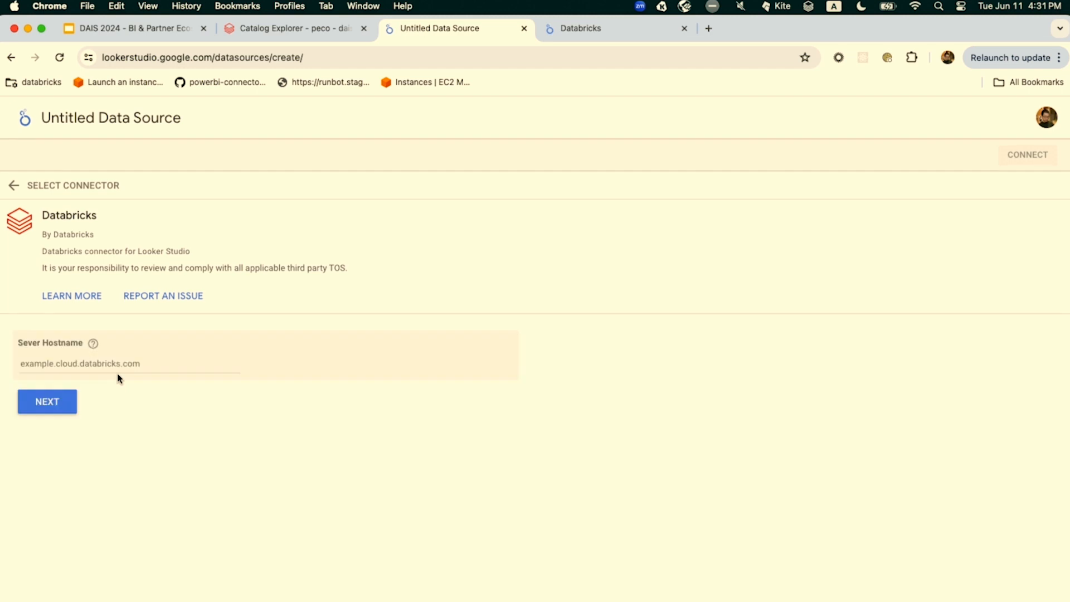
Set the connector's server hostname to e2-dogfood.staging.cloud.databricks.com and continue to the warehouse selection
click(80, 361)
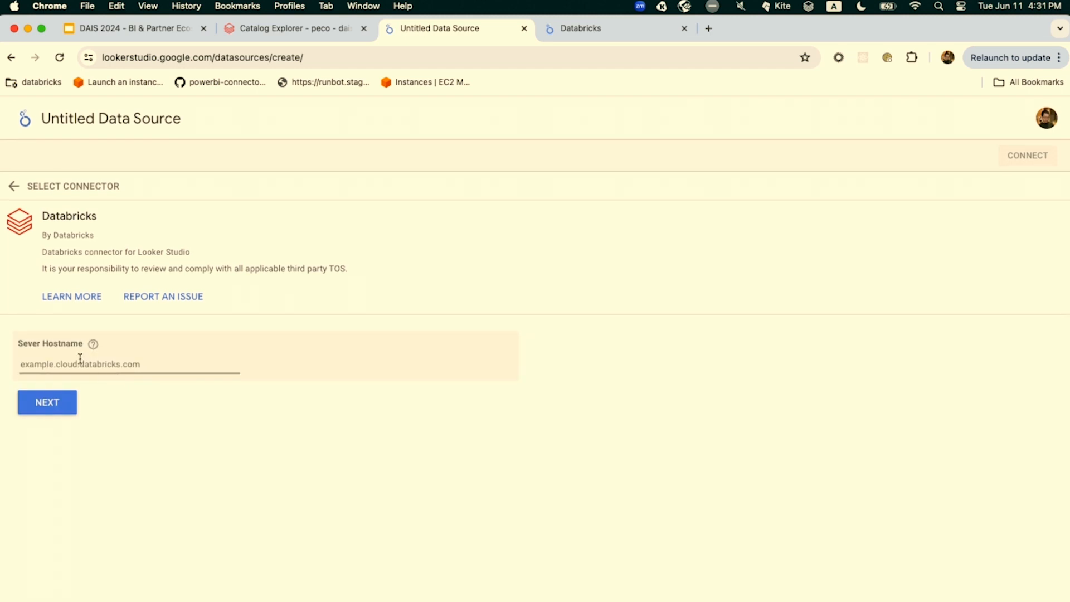
text(e2-dogfood.staging.cloud.databricks.com)
click(63, 412)
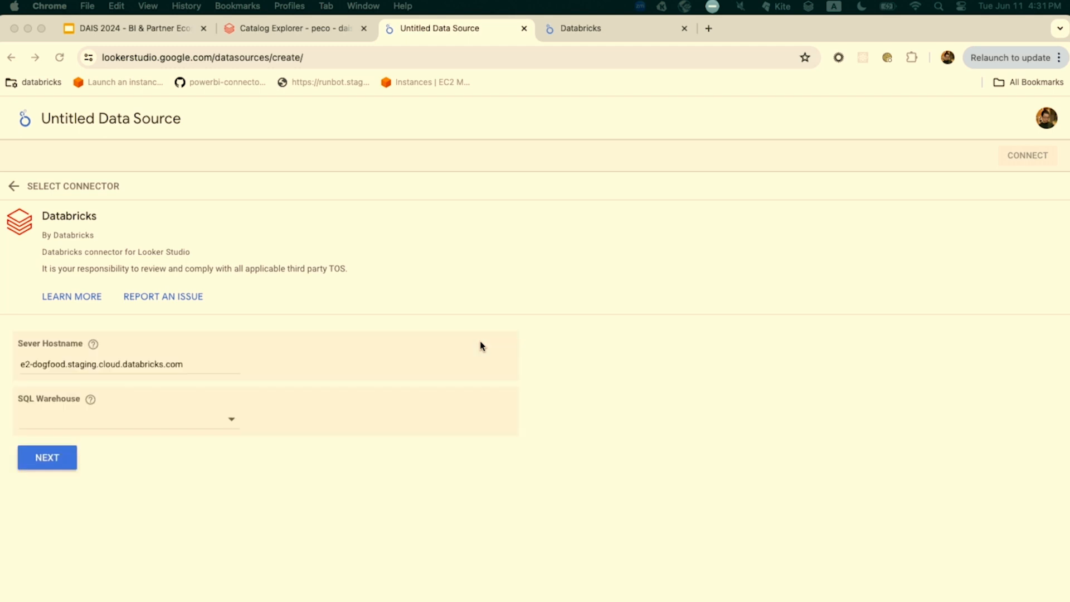
Search the SQL warehouses for peco, select the peco warehouse and continue
click(149, 429)
click(105, 372)
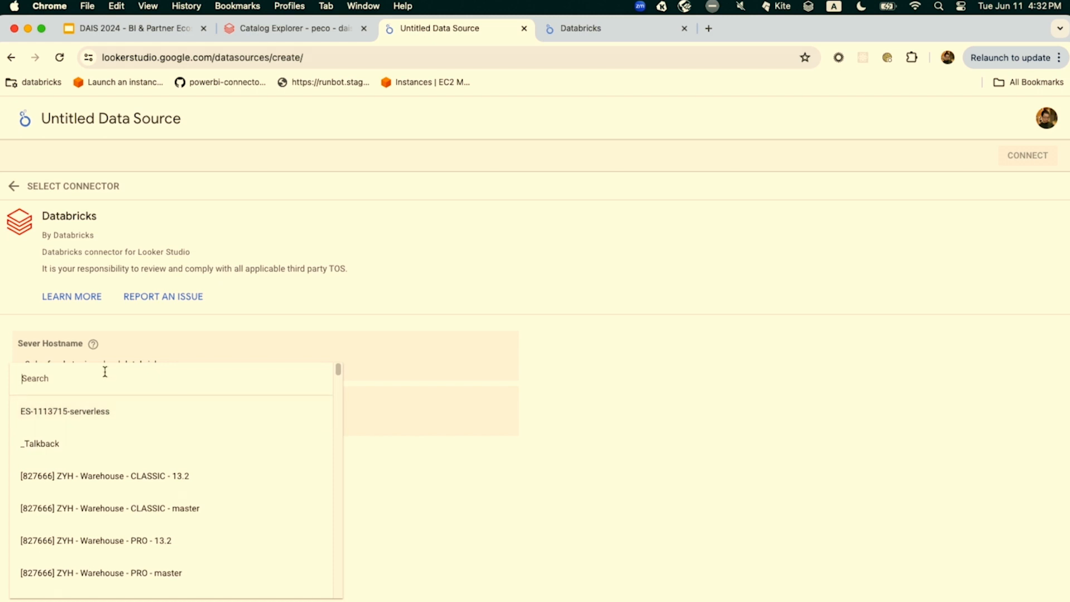
text(peco)
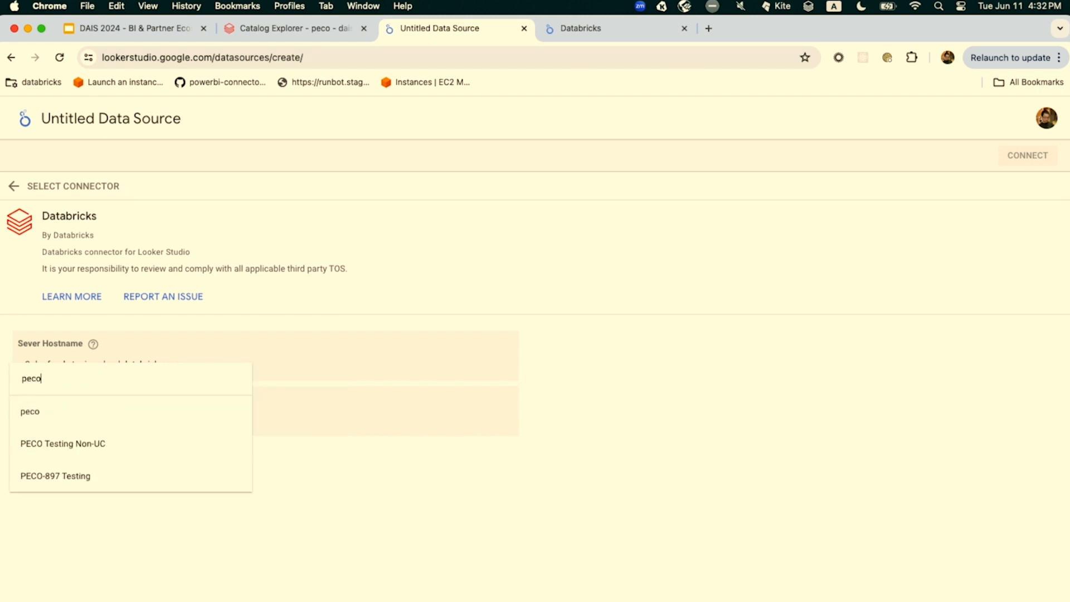
click(31, 412)
click(45, 463)
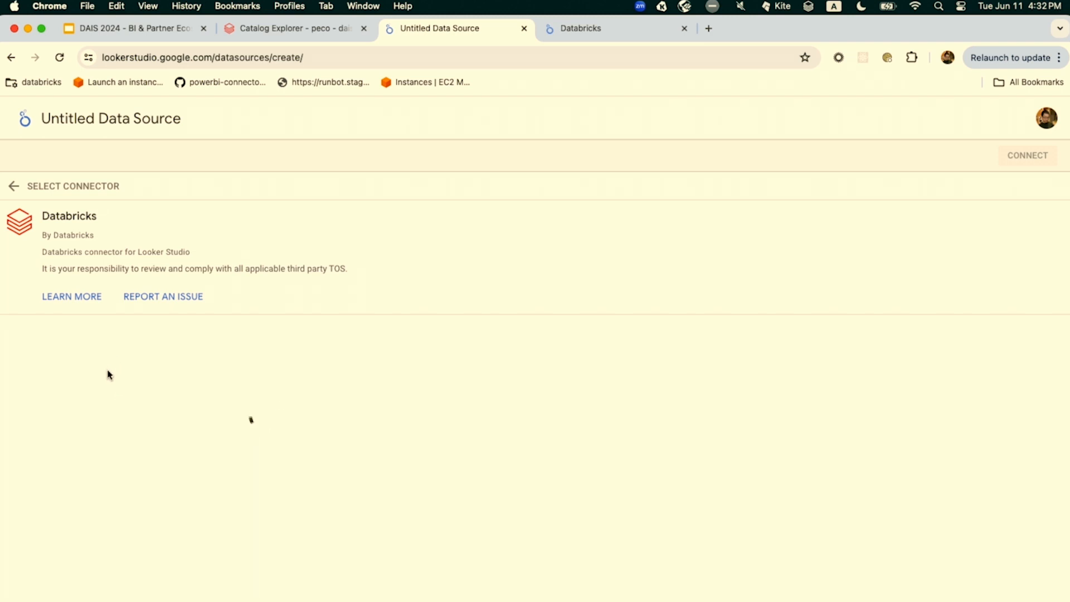
Go to the existing Databricks data source containing the nation fields and explore its data
click(586, 31)
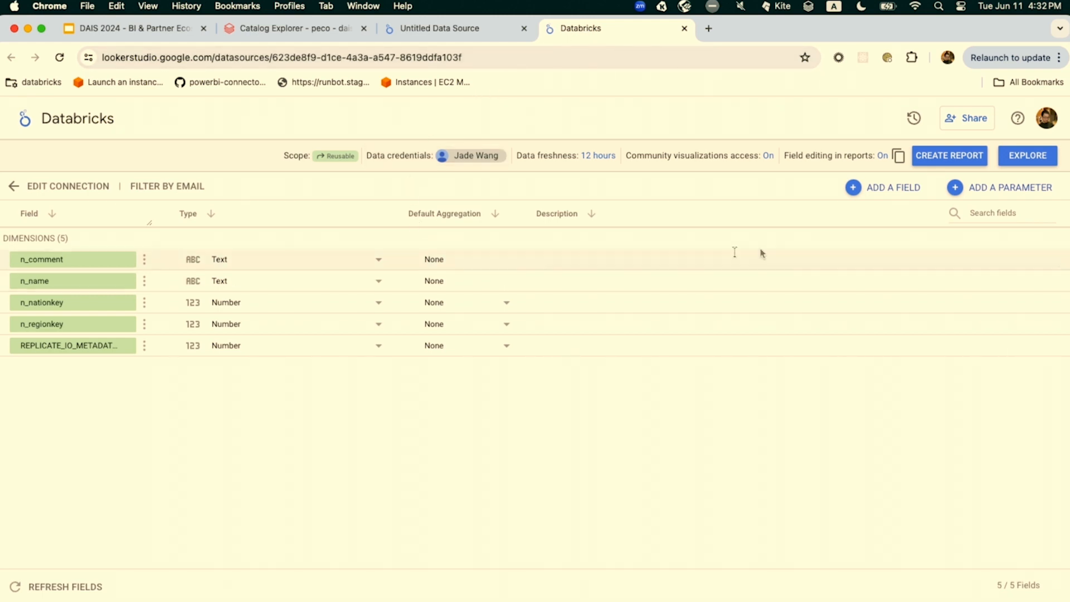
click(1011, 166)
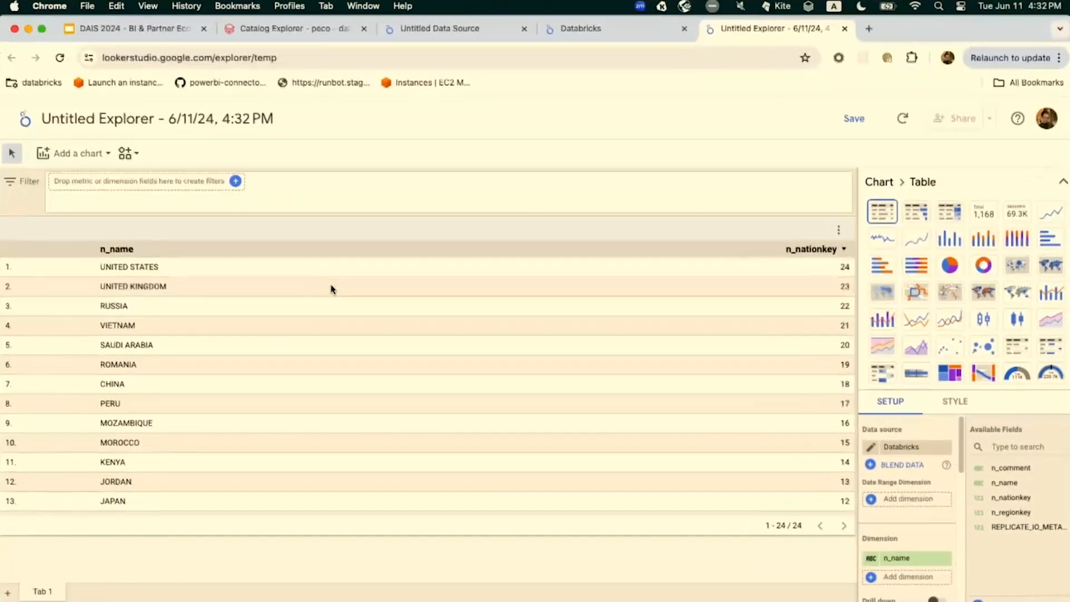
Switch to schema.yml in Visual Studio Code and examine the materialized setting of the streaming__players_raw model
key(ctrl+Up)
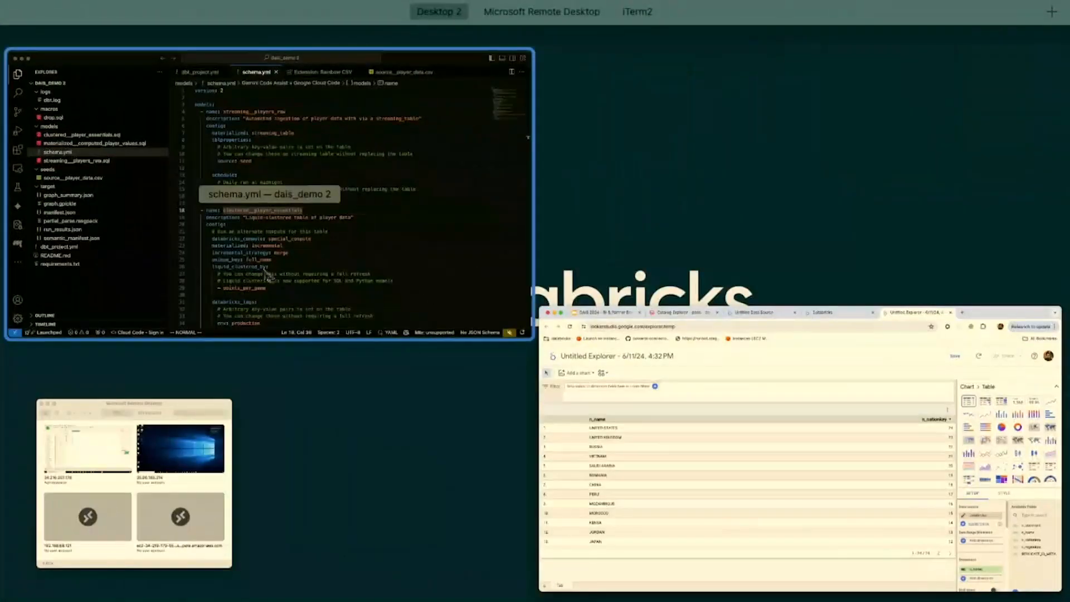
click(300, 246)
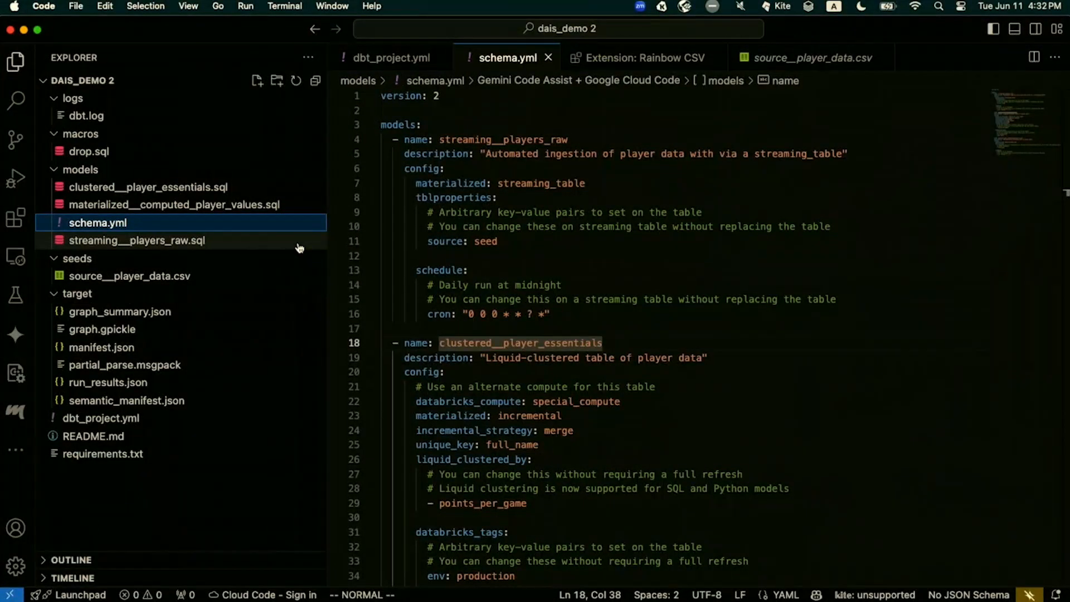
click(495, 242)
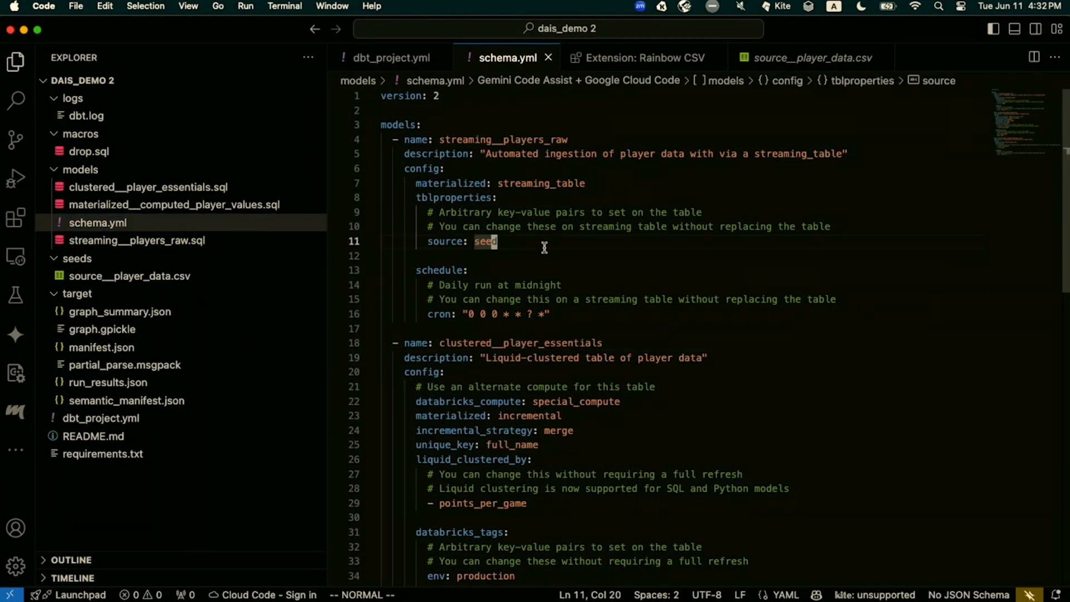
key(k)
key(k)
key(k)
key(k)
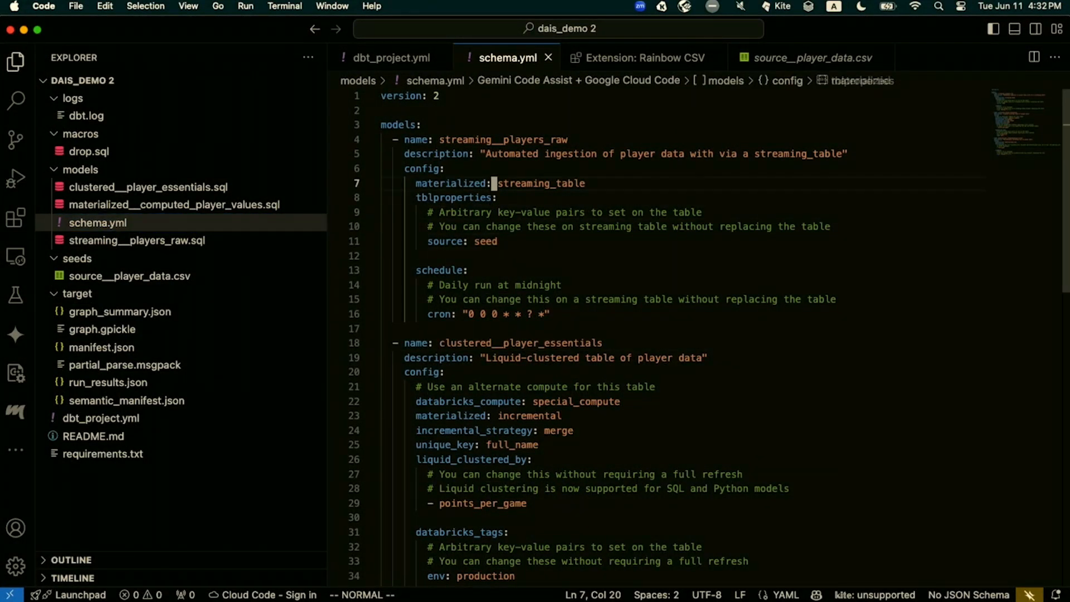
key(h)
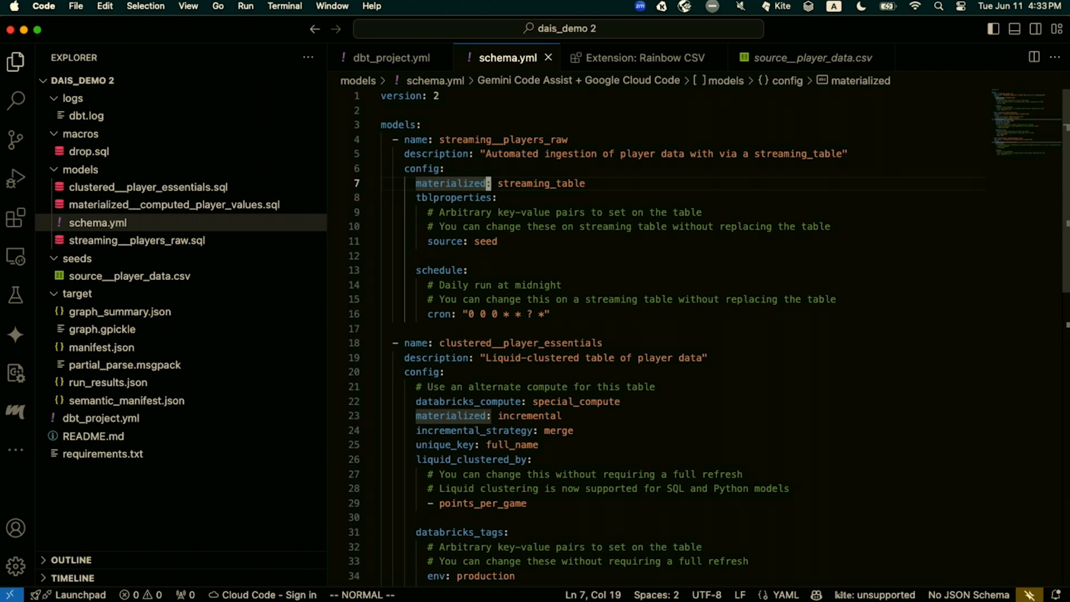
key(j)
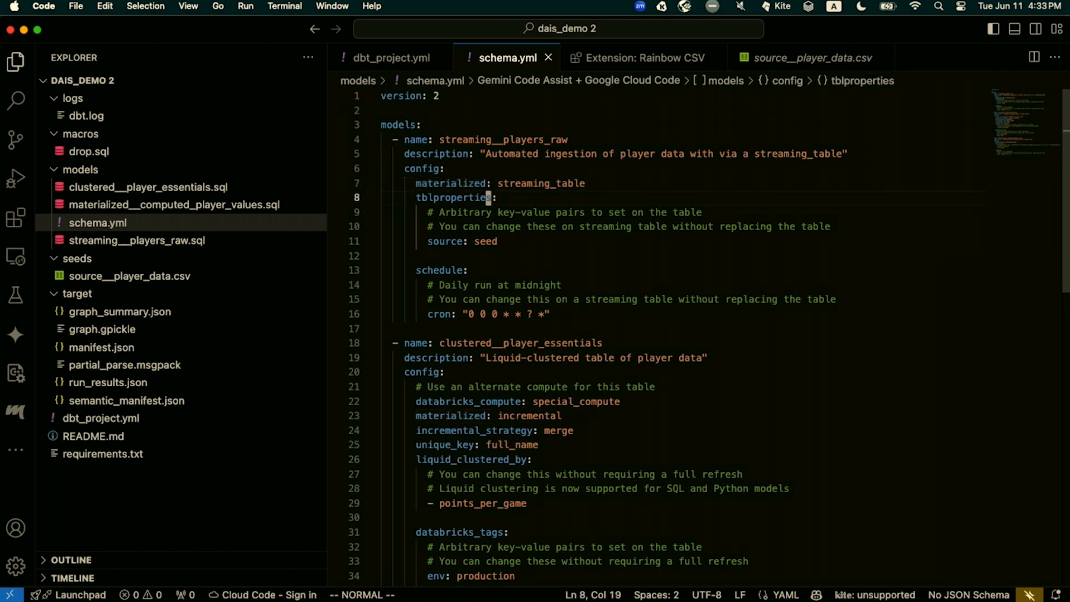
key(k)
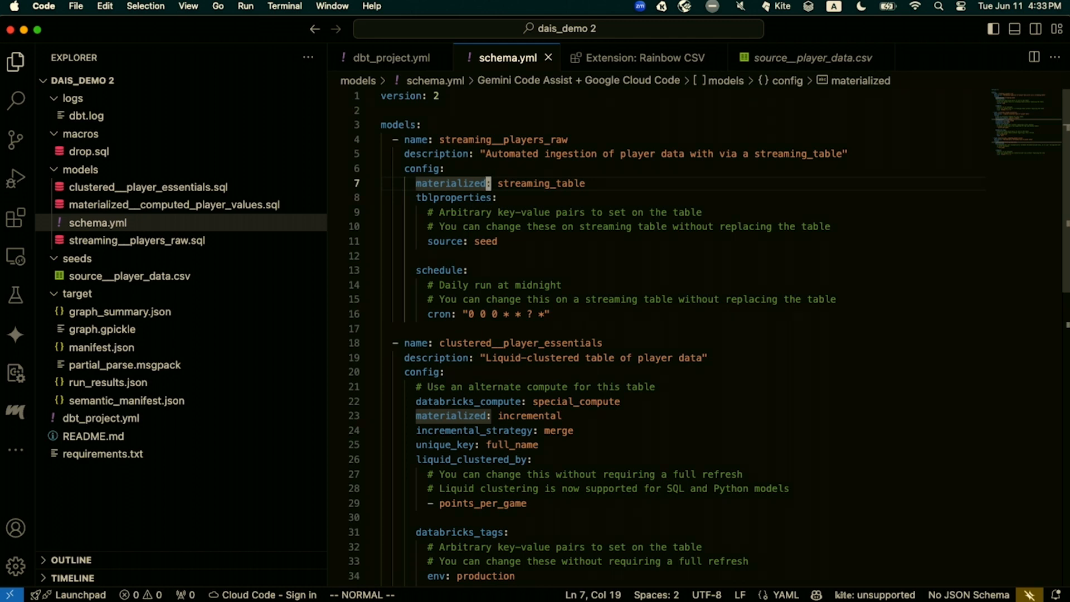
Enlarge the editor display and highlight the tblproperties block of streaming__players_raw, down to its source entry
key(v)
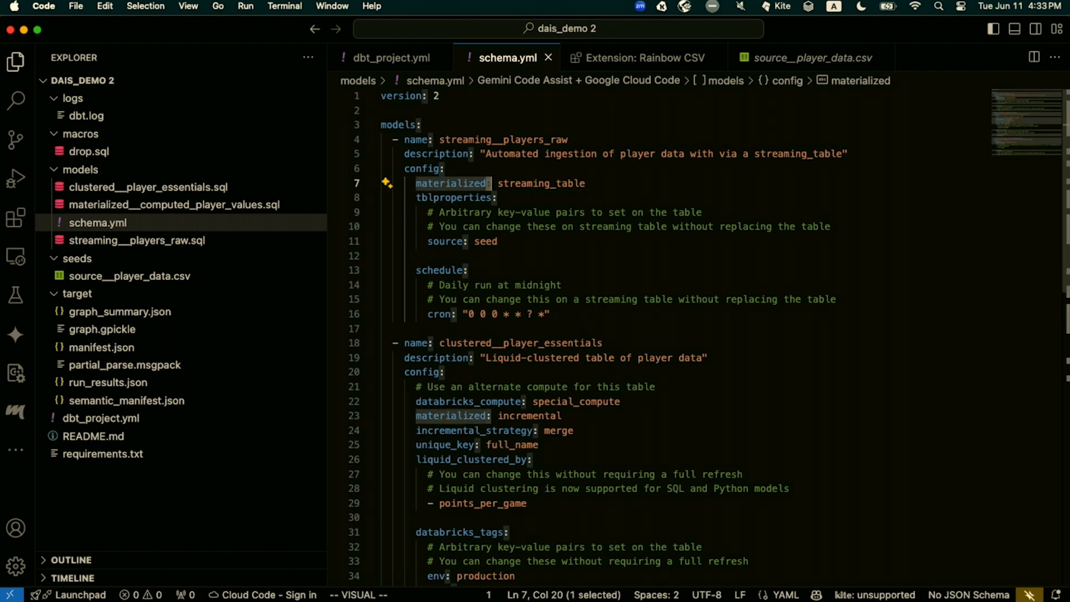
key(j)
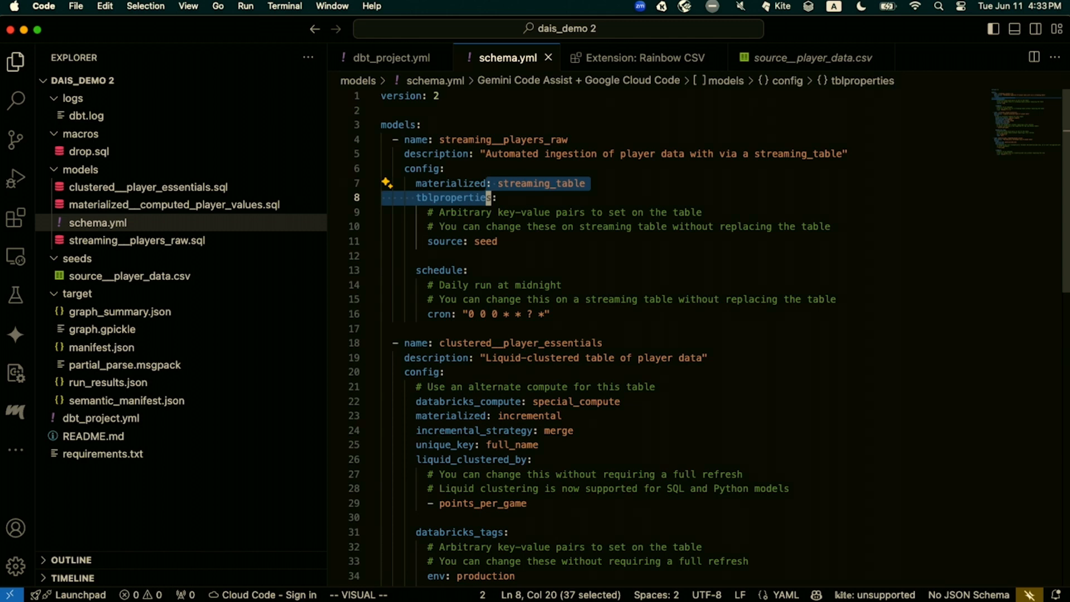
key(Escape)
key(shift+v)
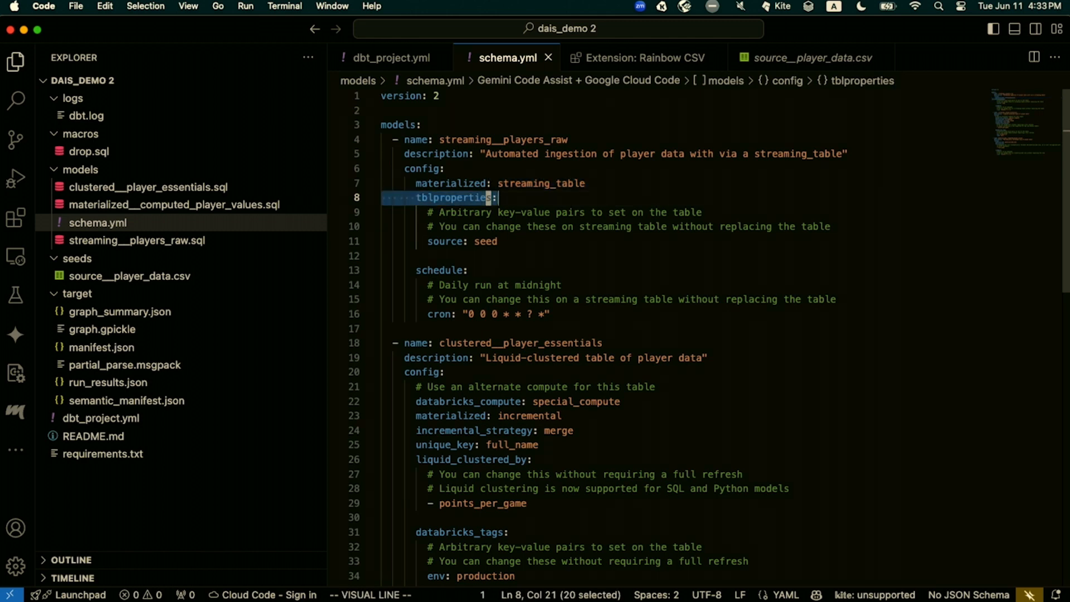
key(k)
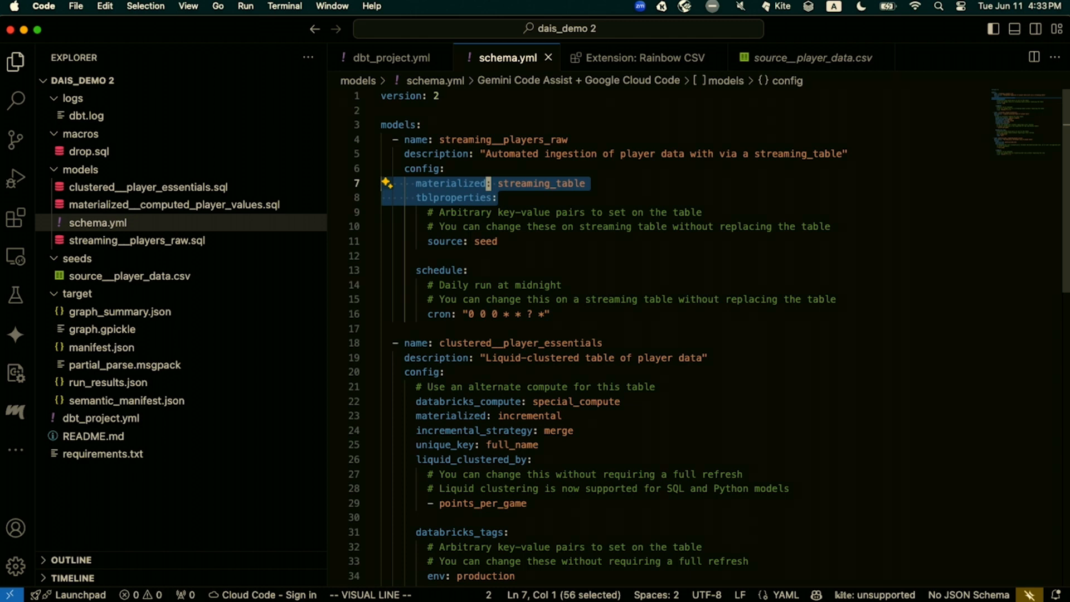
key(super+equal)
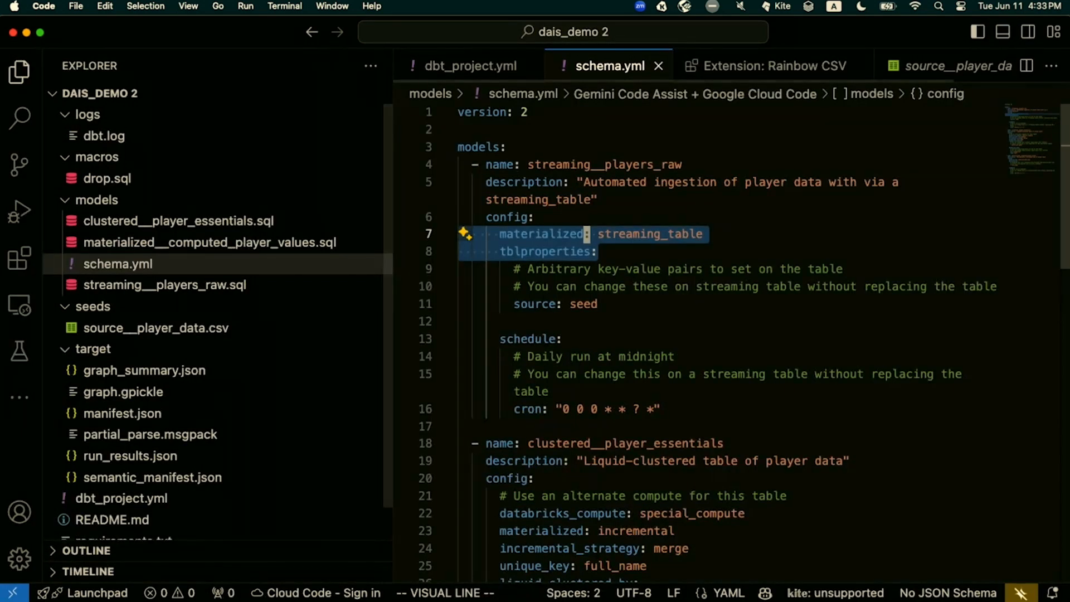
key(j)
Examine the streaming model's schedule and the clustered__player_essentials configuration down to its databricks_tags
key(j)
key(j)
key(j)
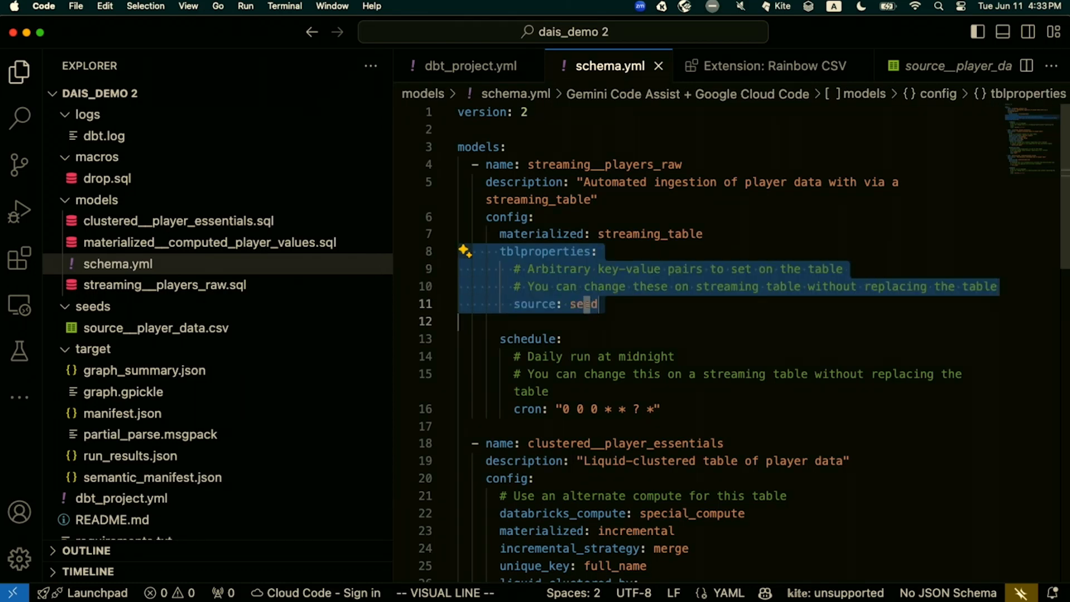
key(Escape)
key(j)
key(j)
key(j)
key(j)
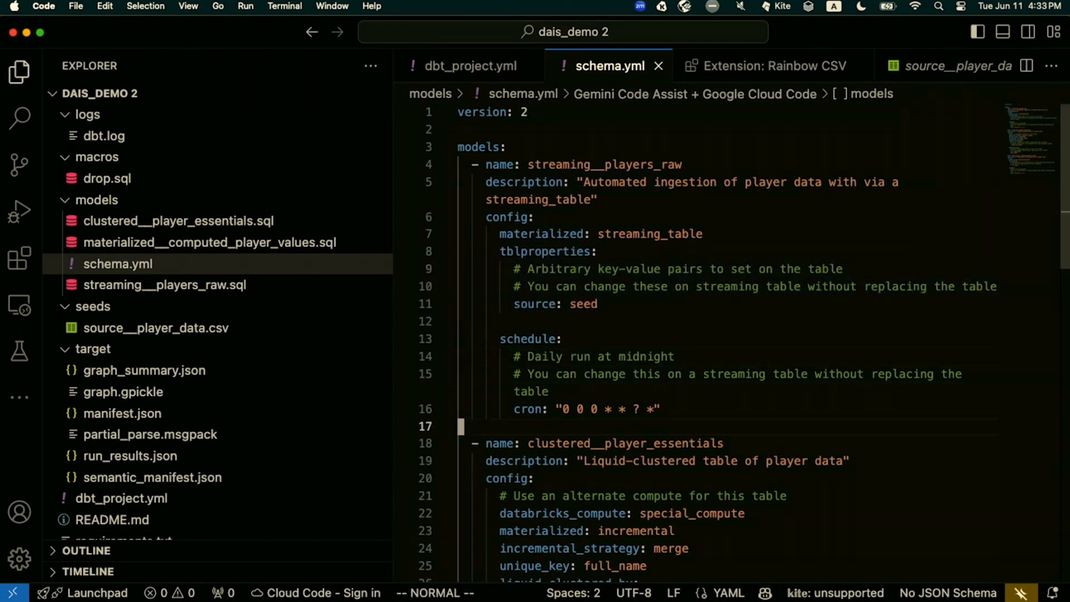
key(j)
key(j)
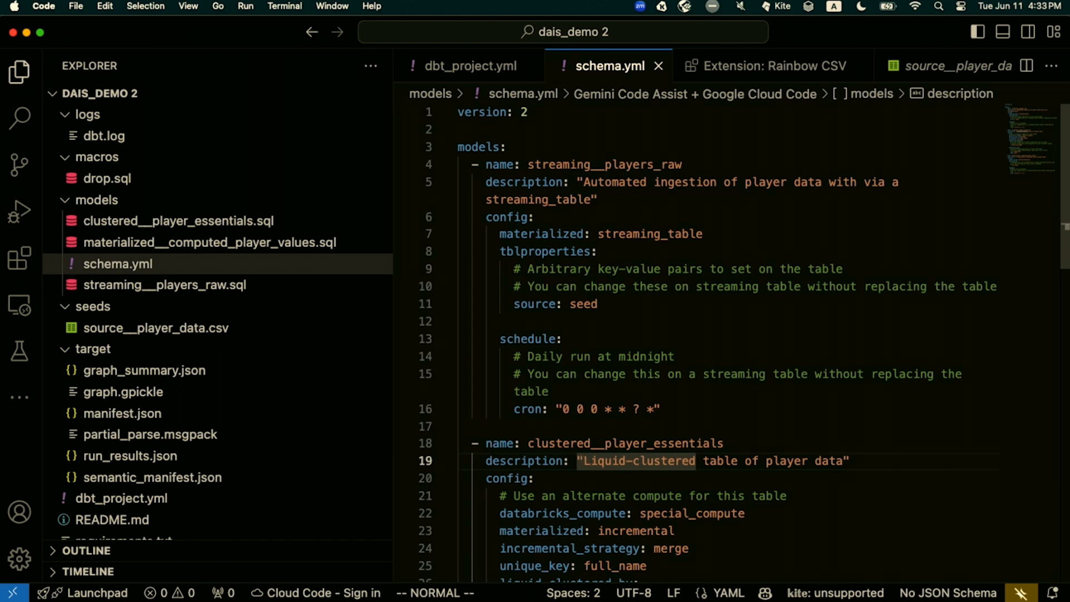
key(j)
key(j)
key(j)
key(j)
key(j)
key(j)
key(j)
key(j)
key(j)
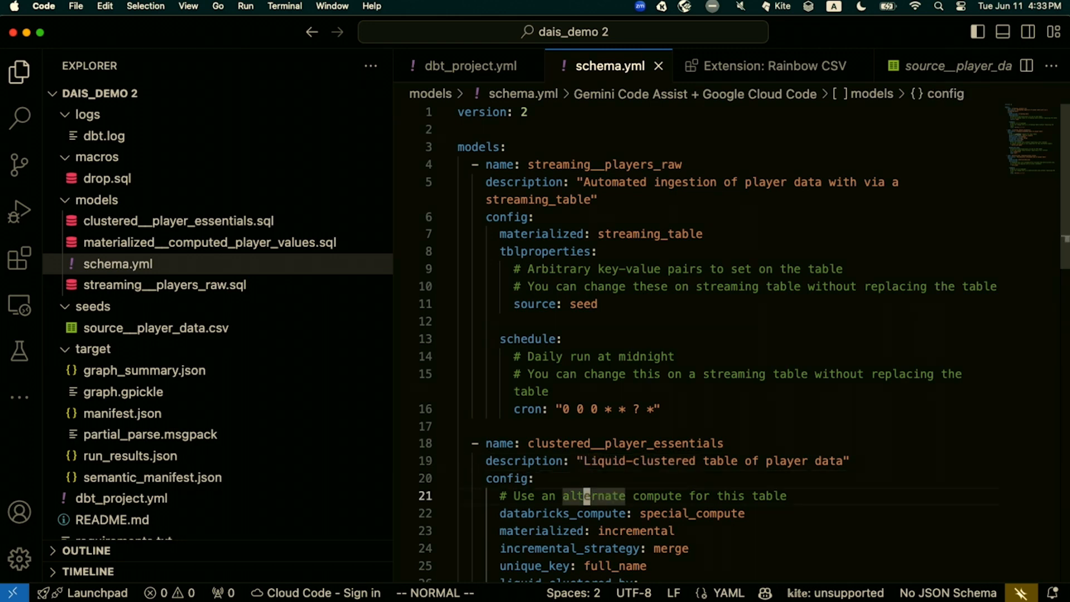
key(j)
key(j)
key(j)
key(j)
key(j)
key(j)
key(j)
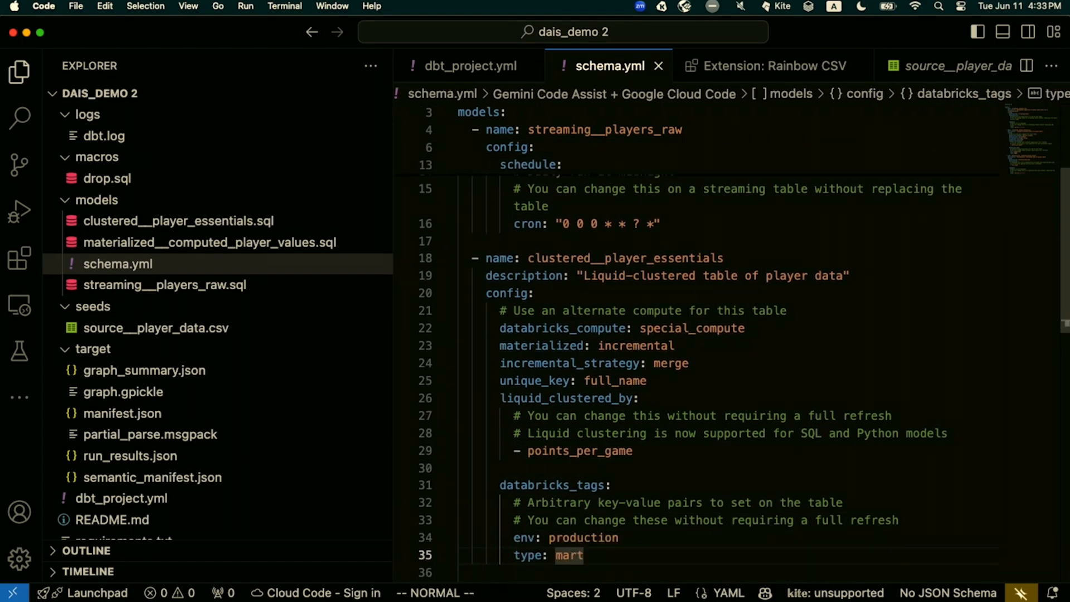
Go back to the databricks_compute setting of the clustered__player_essentials model
key(j)
key(k)
key(k)
key(k)
key(k)
key(k)
key(k)
key(k)
key(k)
key(k)
key(k)
key(k)
key(k)
key(k)
key(k)
key(k)
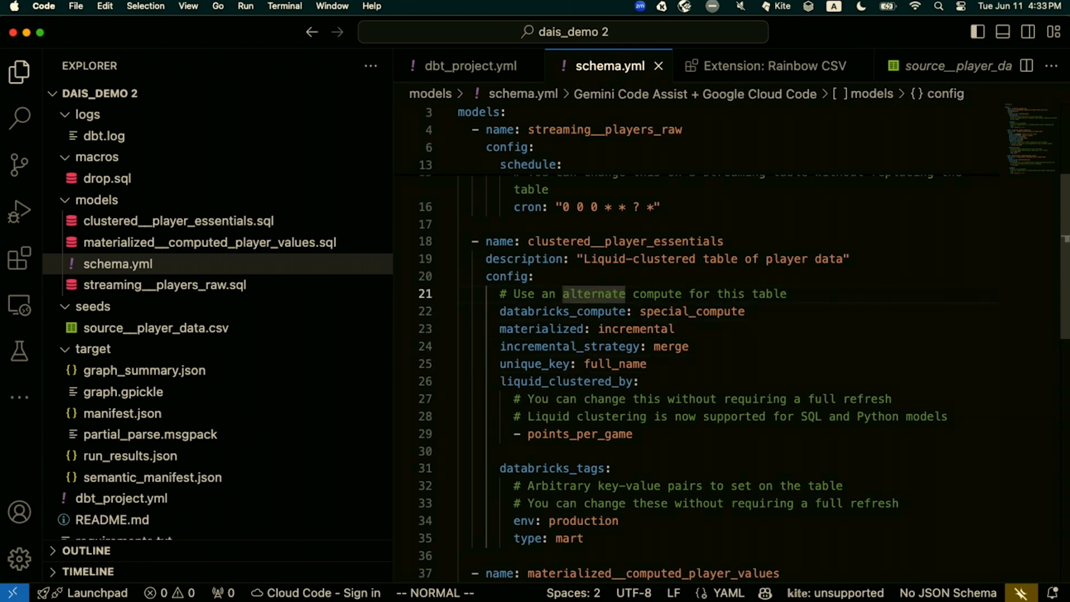
key(j)
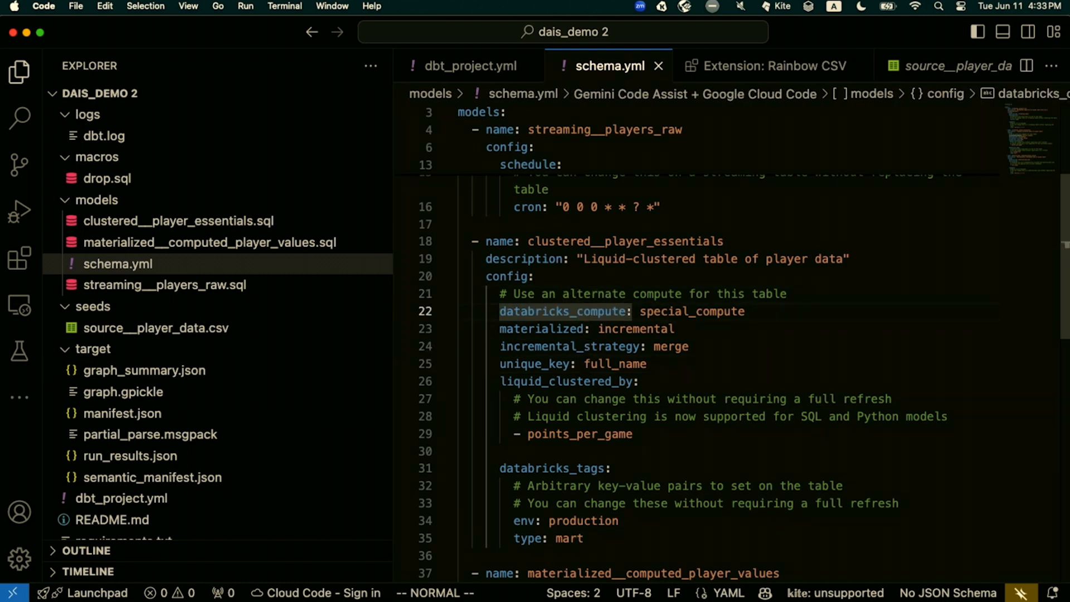
Examine the databricks_compute and materialized settings of the clustered__player_essentials model
key(k)
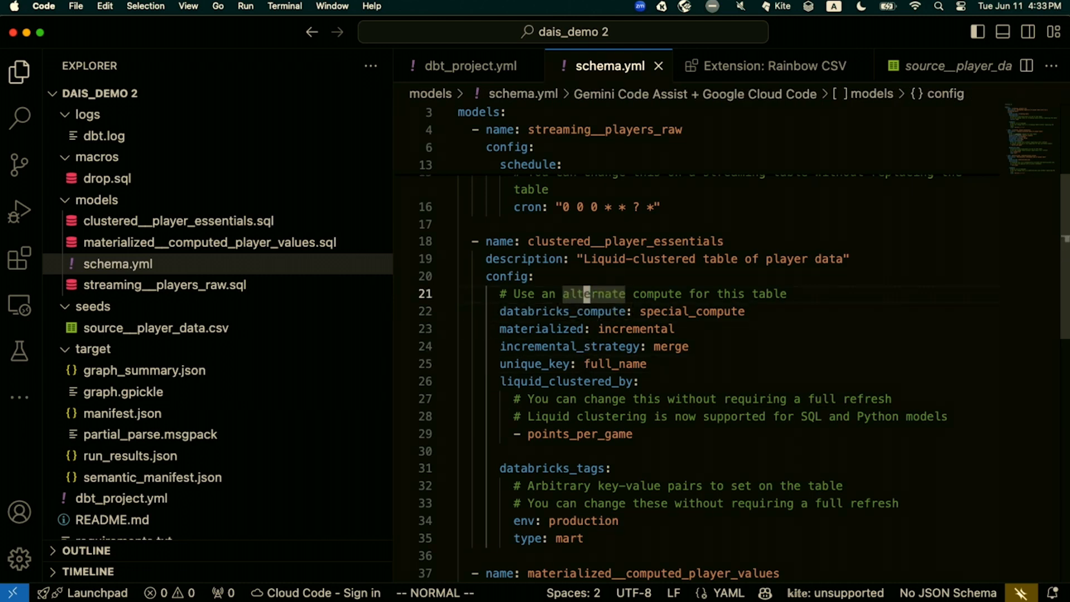
key(j)
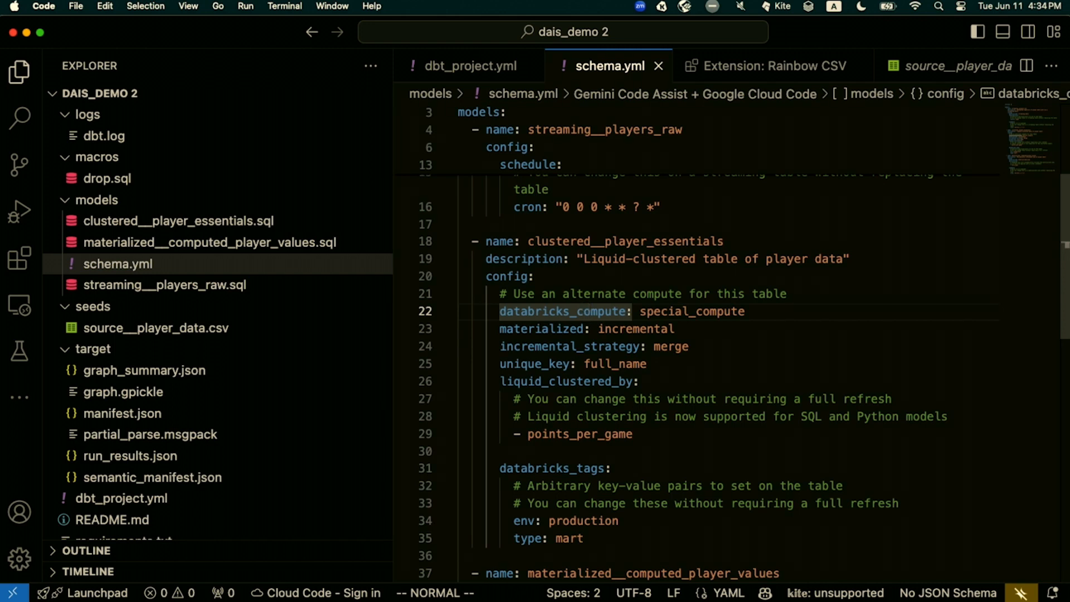
key(j)
key(j)
key(j)
key(j)
key(j)
key(j)
key(j)
key(j)
key(j)
key(j)
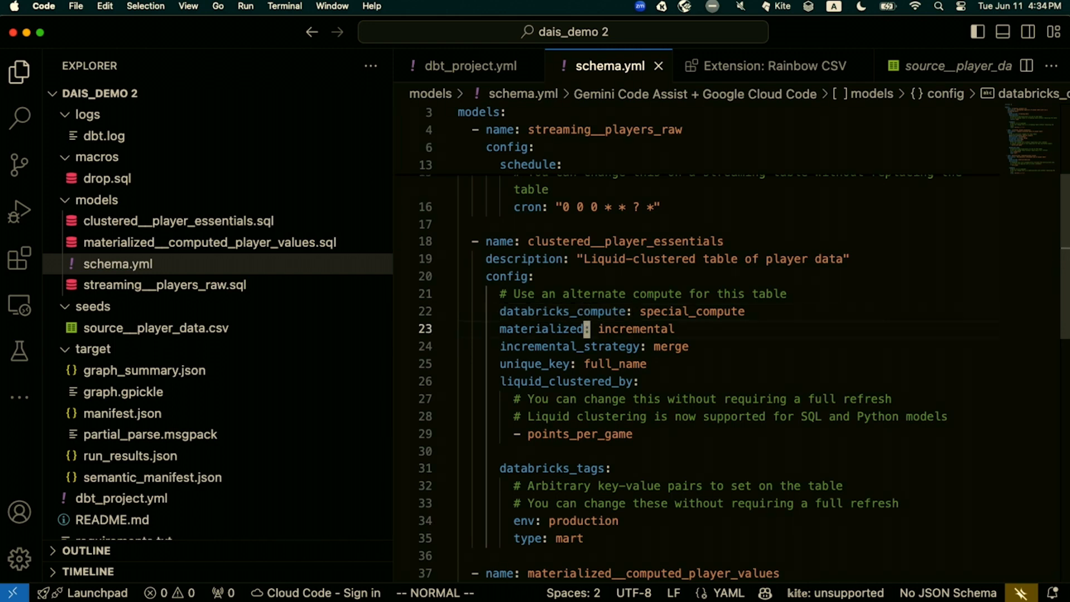
key(k)
key(k)
key(k)
key(k)
key(k)
key(k)
key(k)
key(k)
key(k)
key(k)
key(k)
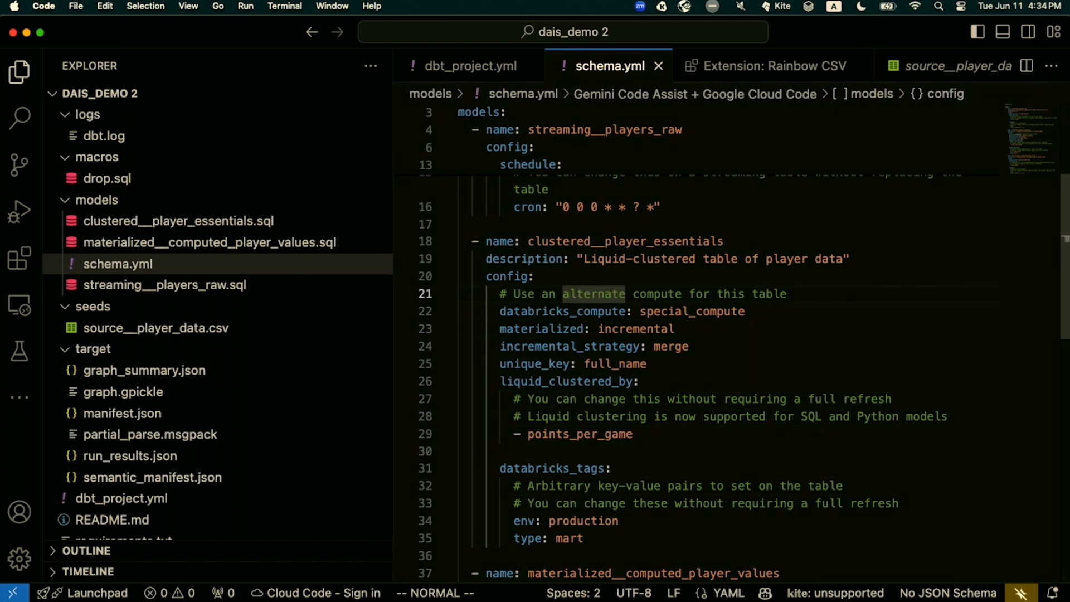
Highlight the clustered__player_essentials config lines from the alternate compute comment through incremental_strategy, then clear the selection
key(shift+v)
key(j)
key(j)
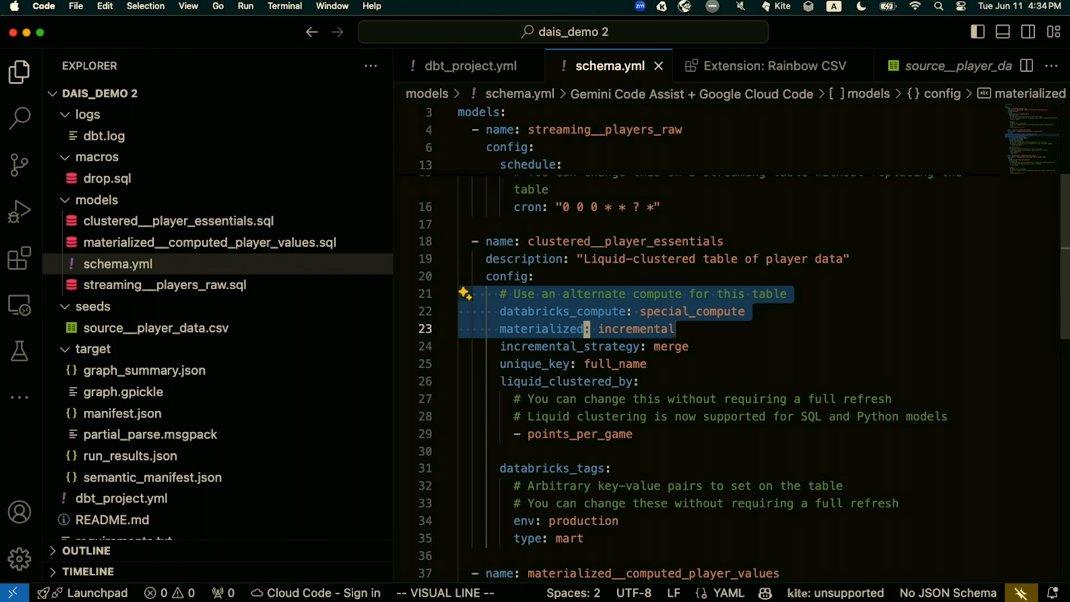
key(j)
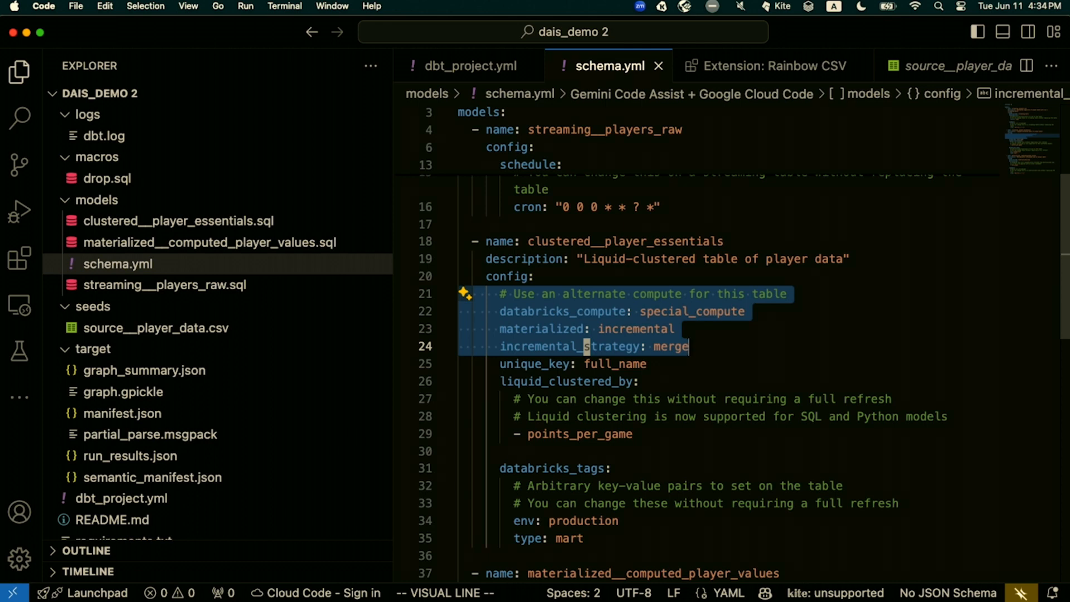
key(Escape)
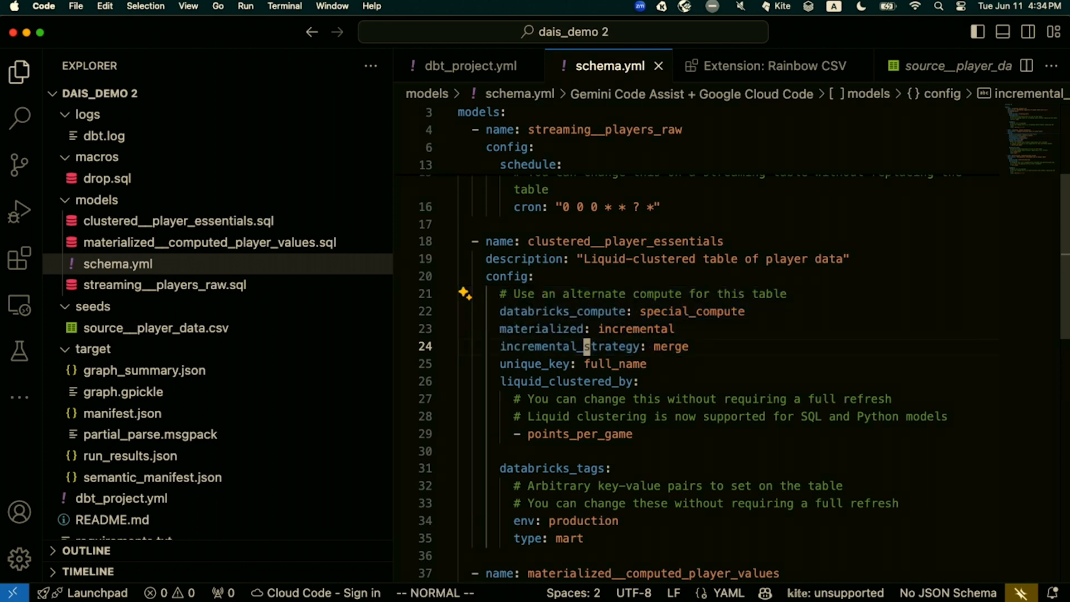
Examine the liquid_clustered_by and databricks_tags settings of clustered__player_essentials and continue to the end of schema.yml
key(j)
key(j)
key(j)
key(j)
key(j)
key(j)
key(j)
key(j)
key(j)
key(j)
key(j)
key(j)
key(j)
key(j)
key(j)
key(j)
key(j)
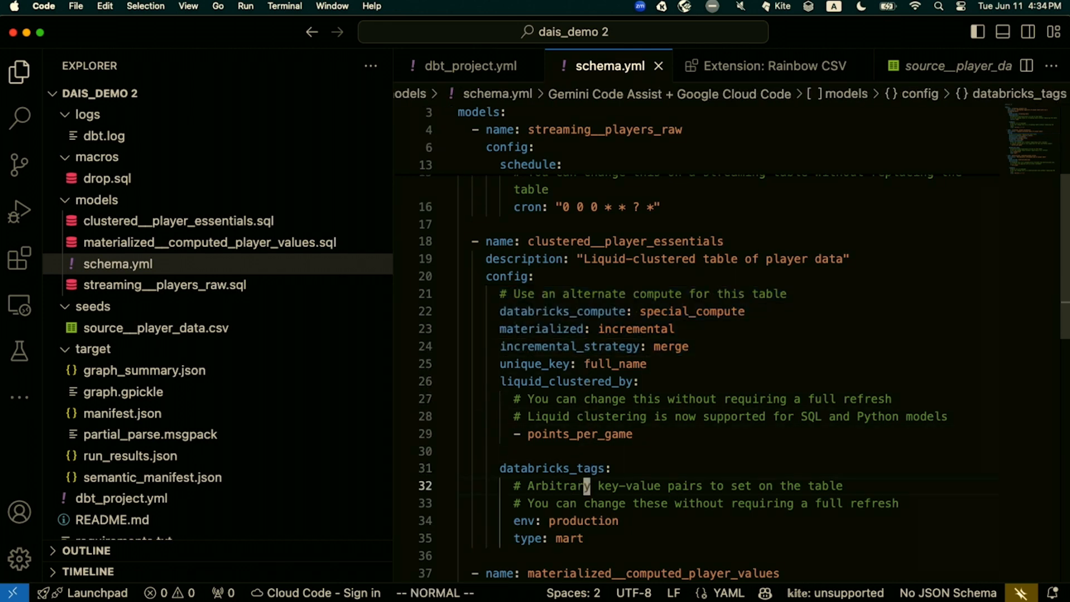
key(j)
key(j)
key(j)
key(j)
key(j)
key(j)
key(j)
key(j)
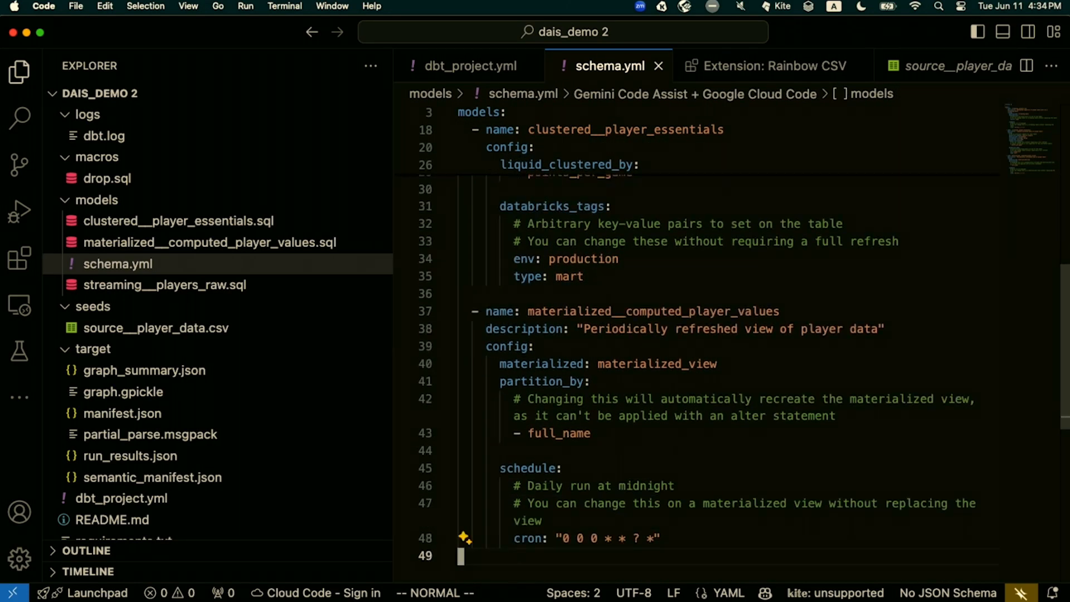
Highlight the materialized__computed_player_values lines from config through partition_by
key(k)
key(k)
key(k)
key(k)
key(k)
key(k)
key(k)
key(k)
key(k)
key(k)
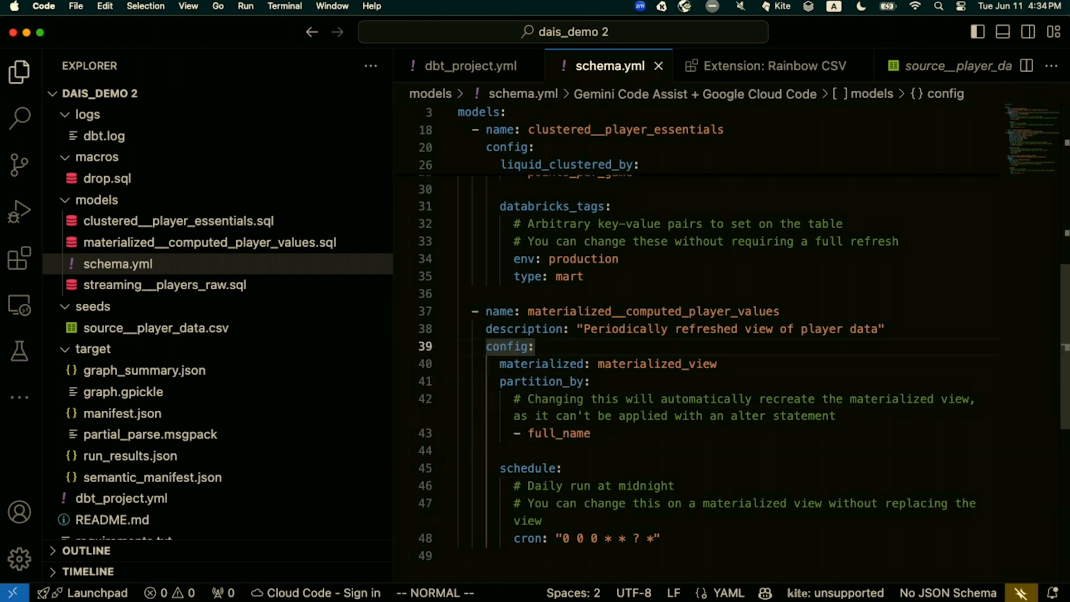
key(shift+v)
key(j)
key(j)
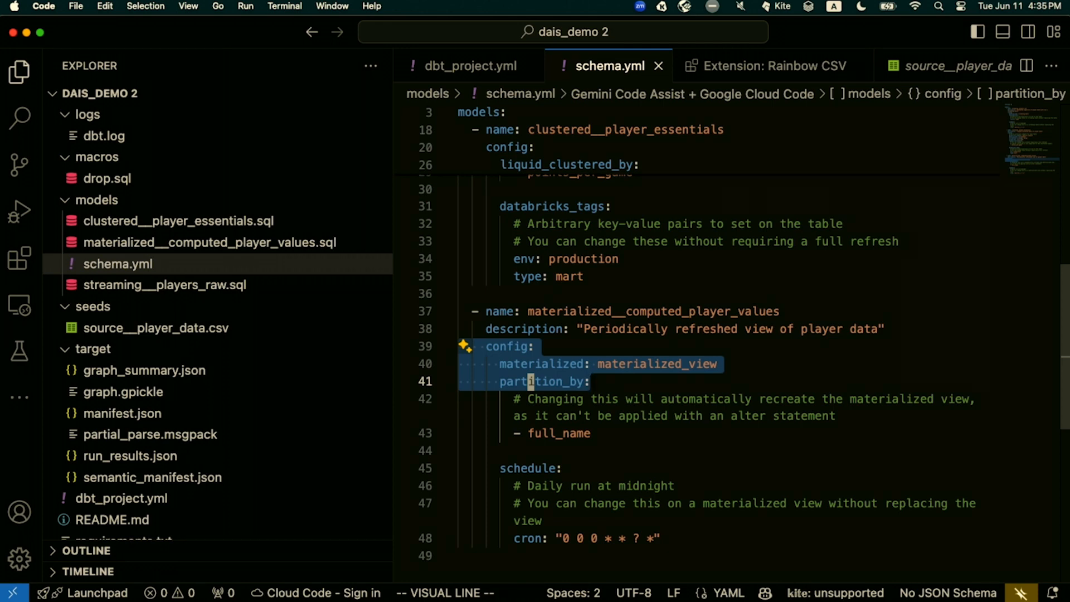
Switch to the Microsoft Remote Desktop session and bring up Program.cs in Visual Studio
key(ctrl+Up)
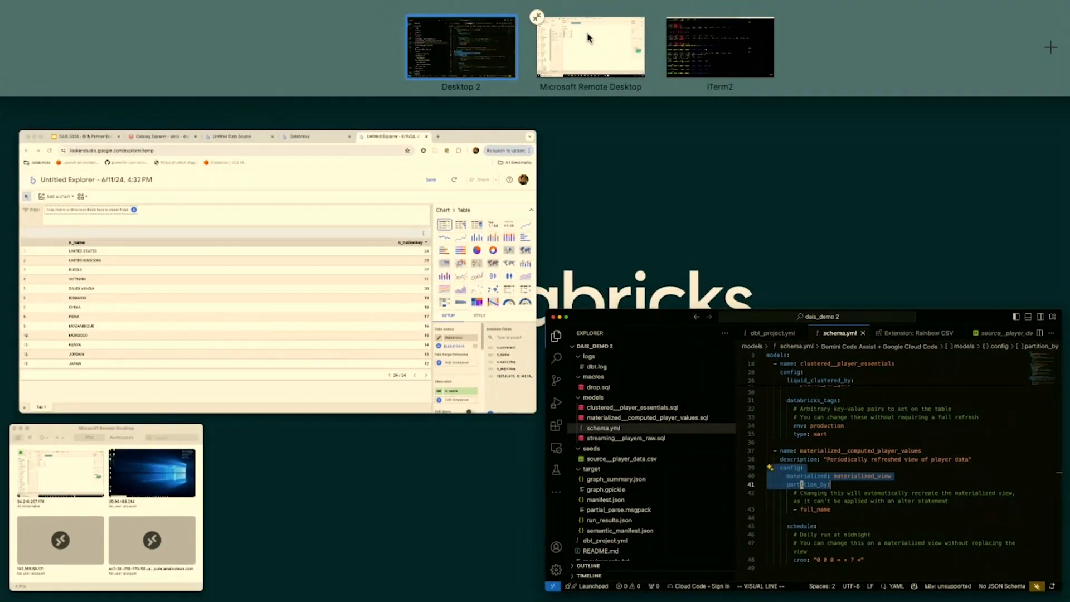
click(590, 35)
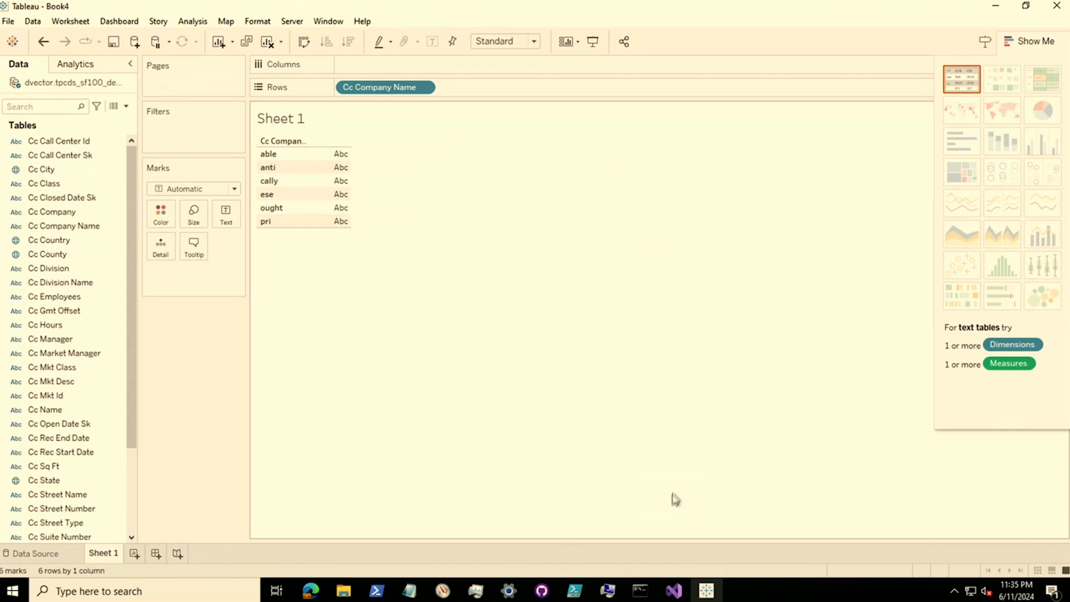
click(675, 589)
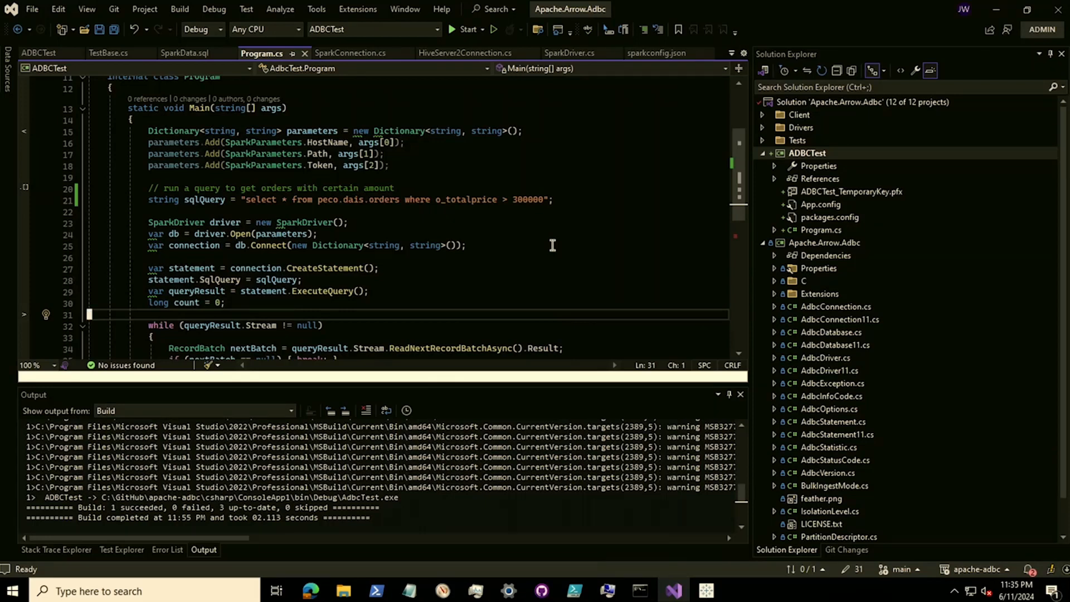
Examine the parameters dictionary in Main, from its declaration through the HostName, Path and Token entries
key(Up)
key(Up)
key(Up)
key(Up)
key(Up)
key(Up)
key(Up)
key(Up)
key(Up)
key(Up)
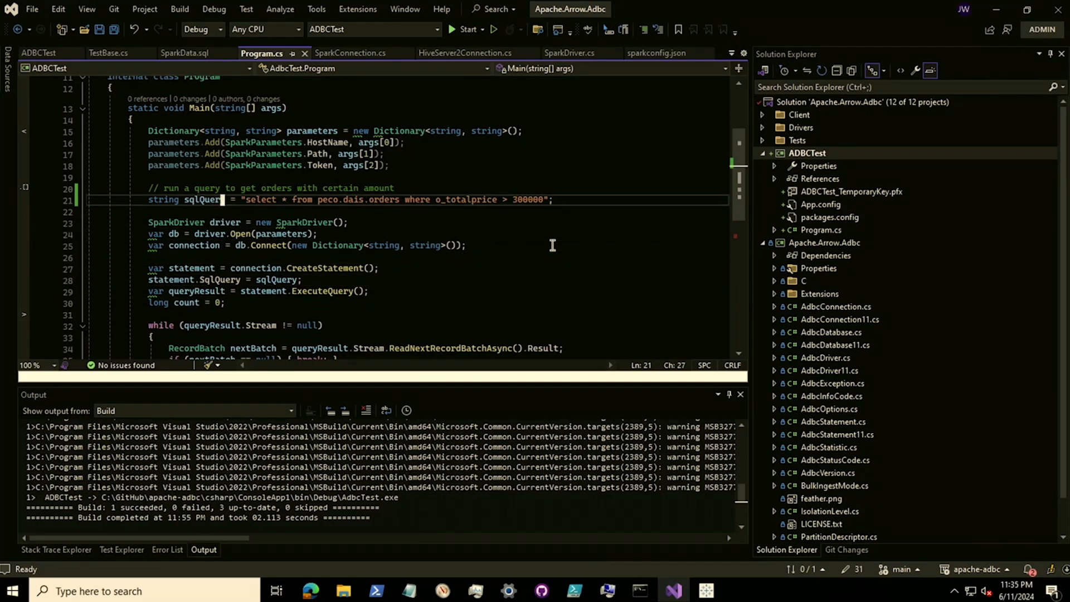
key(Up)
key(Up)
key(Up)
key(Up)
key(Up)
key(Up)
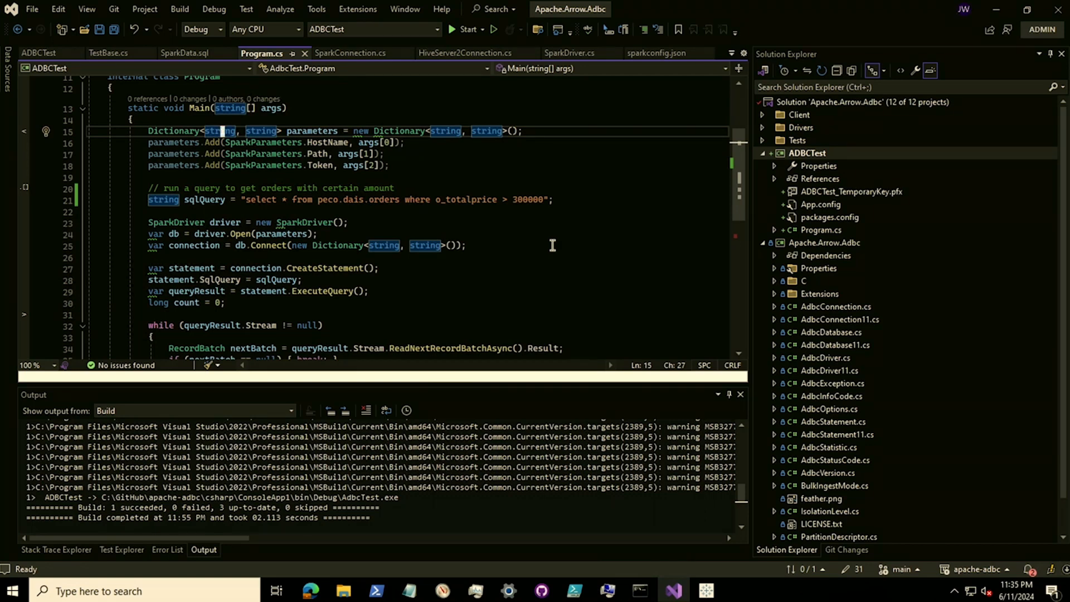
key(Down)
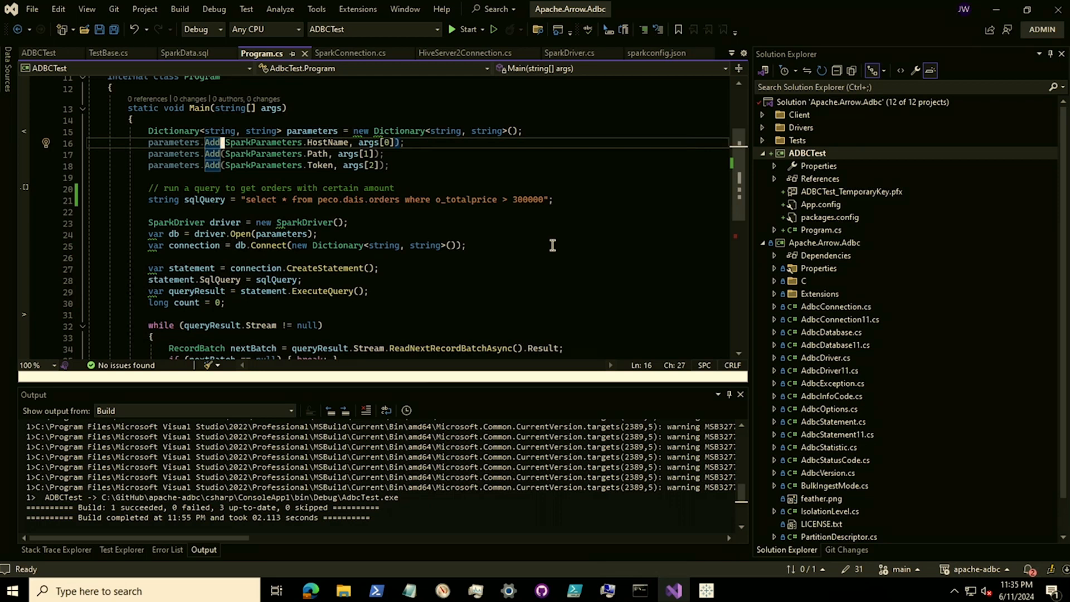
key(Up)
key(Down)
Examine the sqlQuery string on peco.dais.orders and the line that creates the SparkDriver
key(Down)
key(Down)
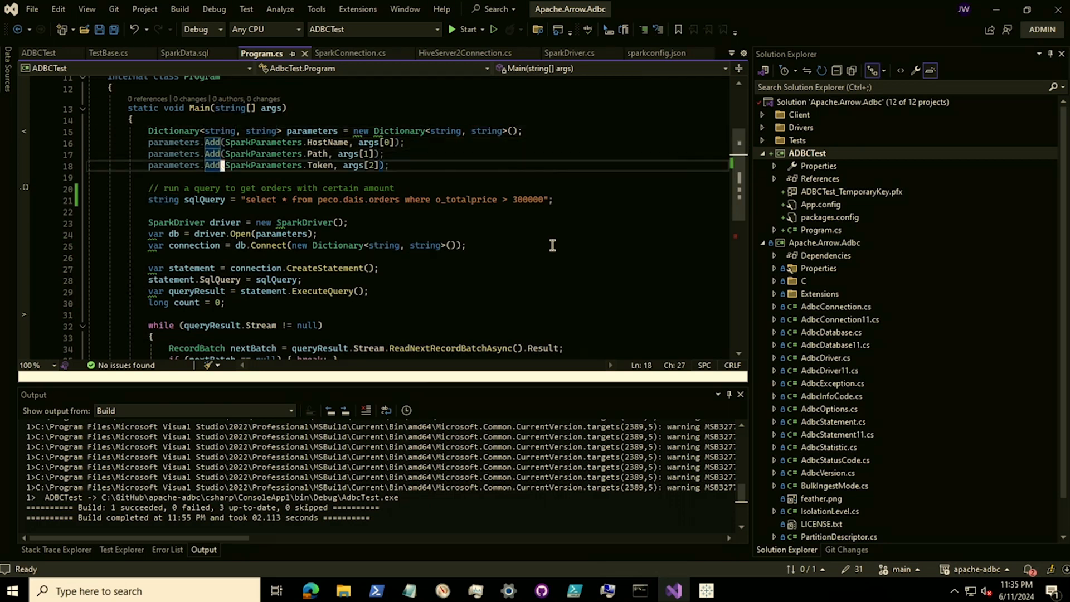
key(Down)
key(Down)
key(Down)
key(Down)
key(Down)
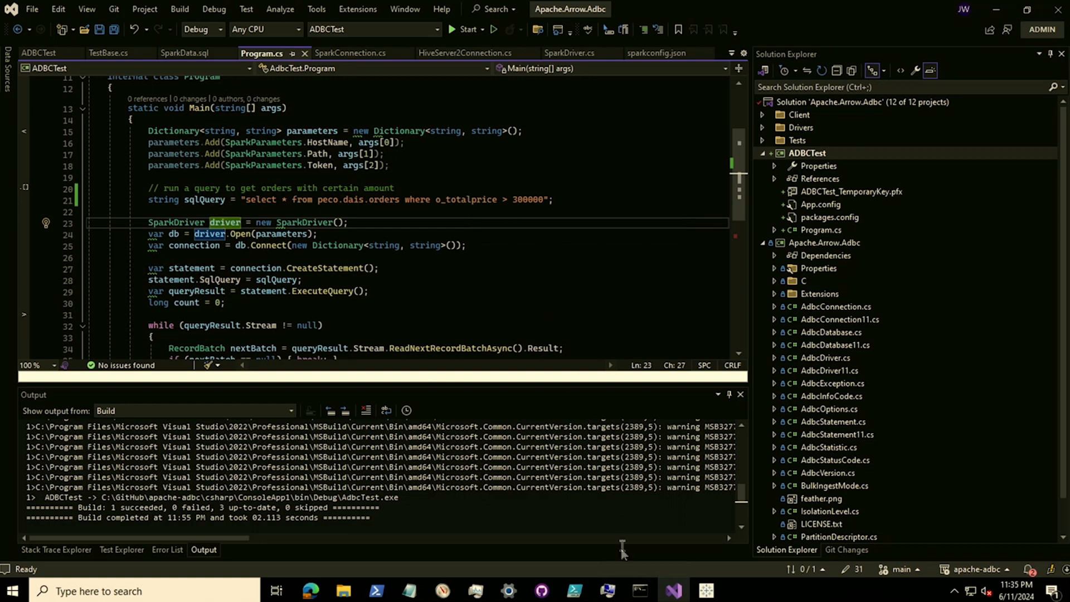
Switch to Command Prompt and rerun the previous AdbcTest.exe command with its Databricks host, warehouse path and access token
mouse_move(640, 596)
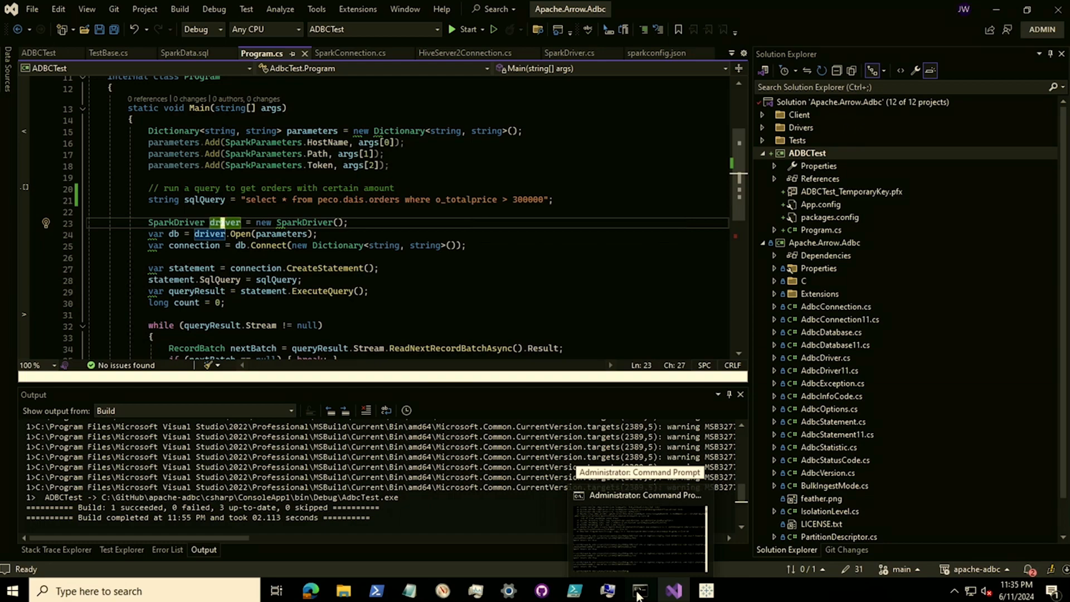
click(640, 595)
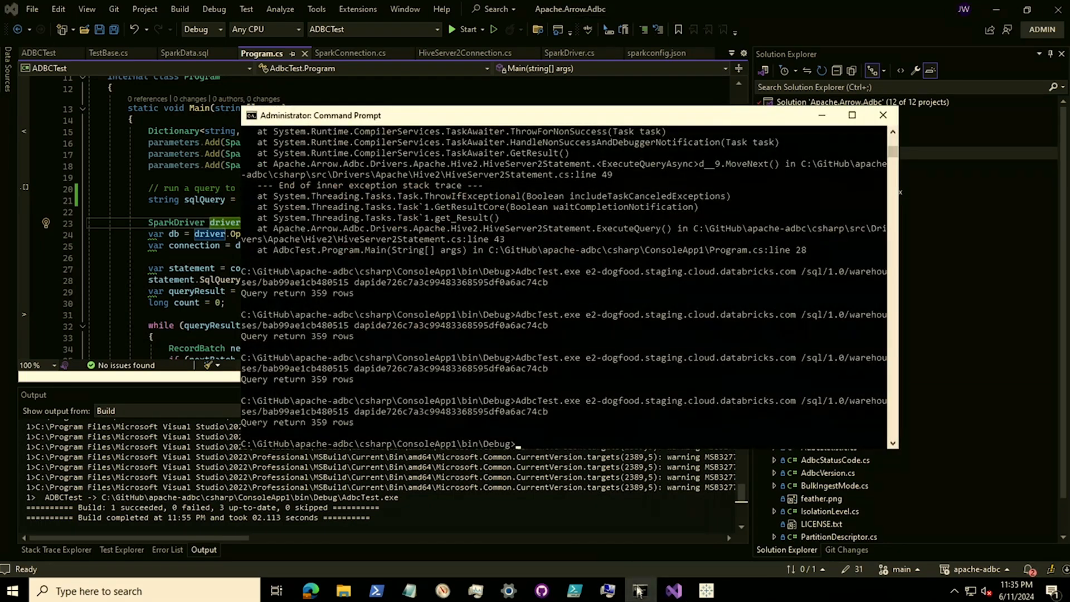
key(Up)
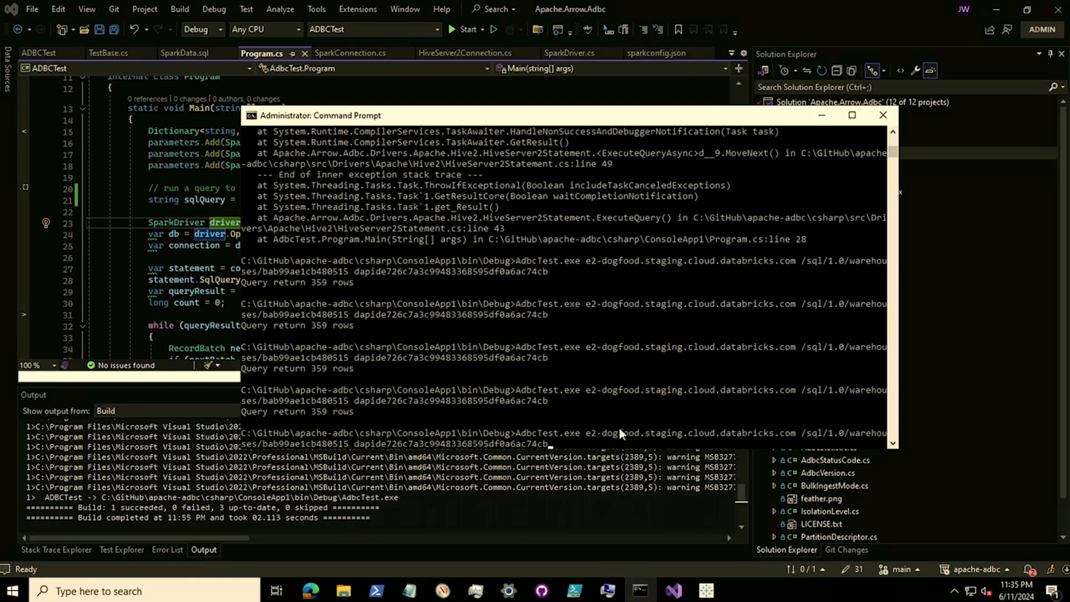
key(Return)
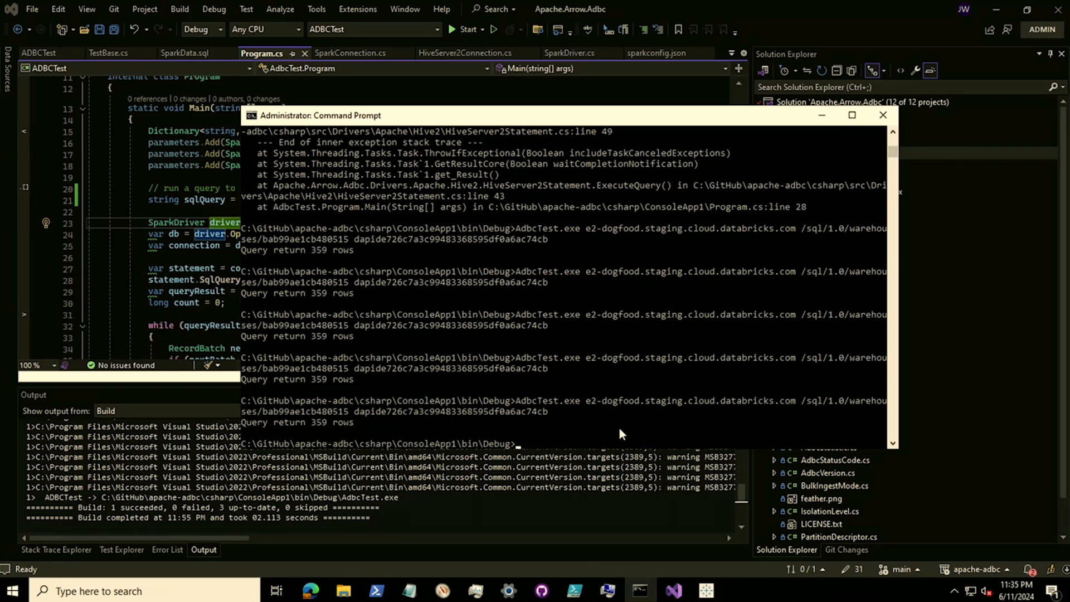
Return to the DAIS 2024 - BI & Partner Ecosystem presentation in Chrome and start the slideshow at the Wrap Up slide
key(ctrl+Up)
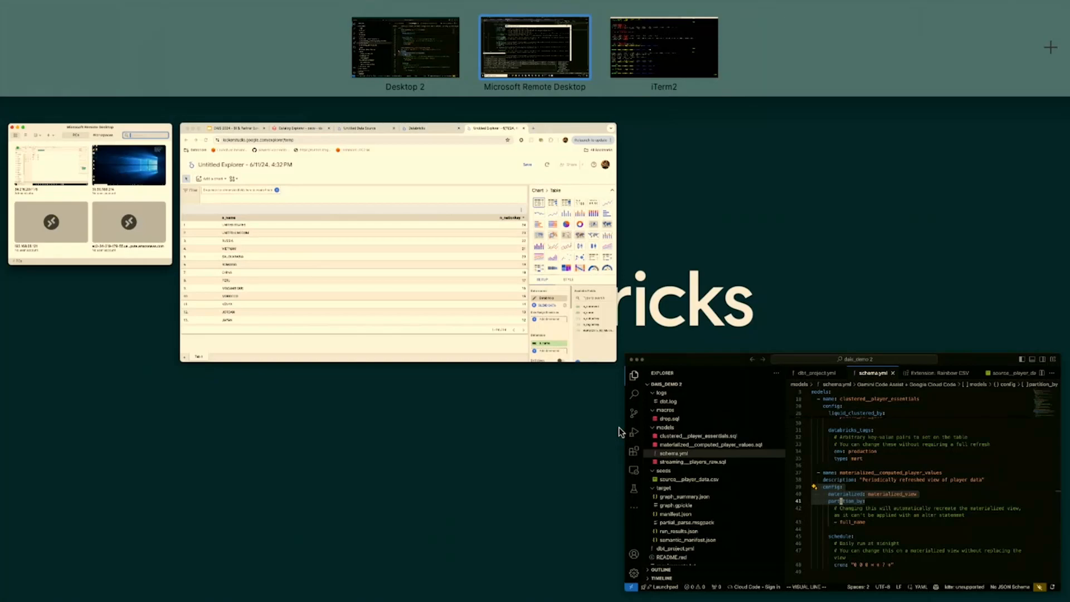
click(488, 232)
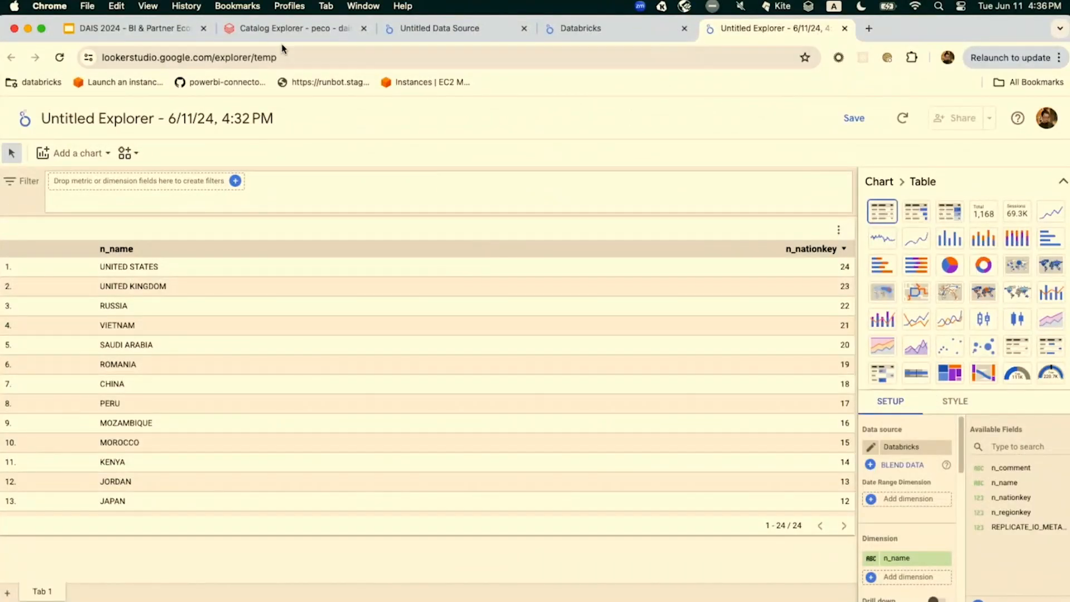
click(181, 39)
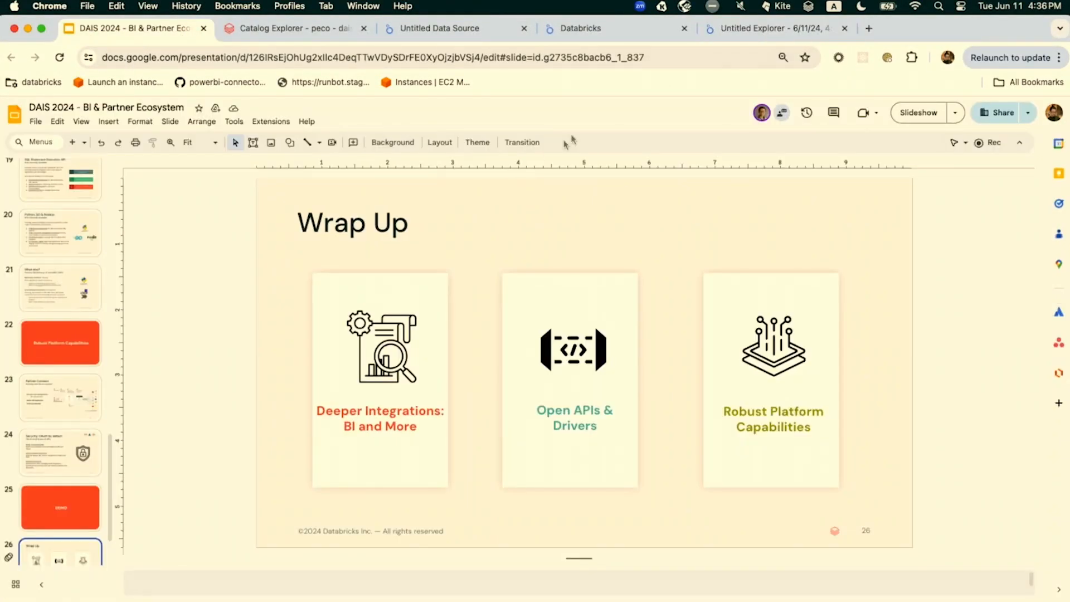
click(935, 114)
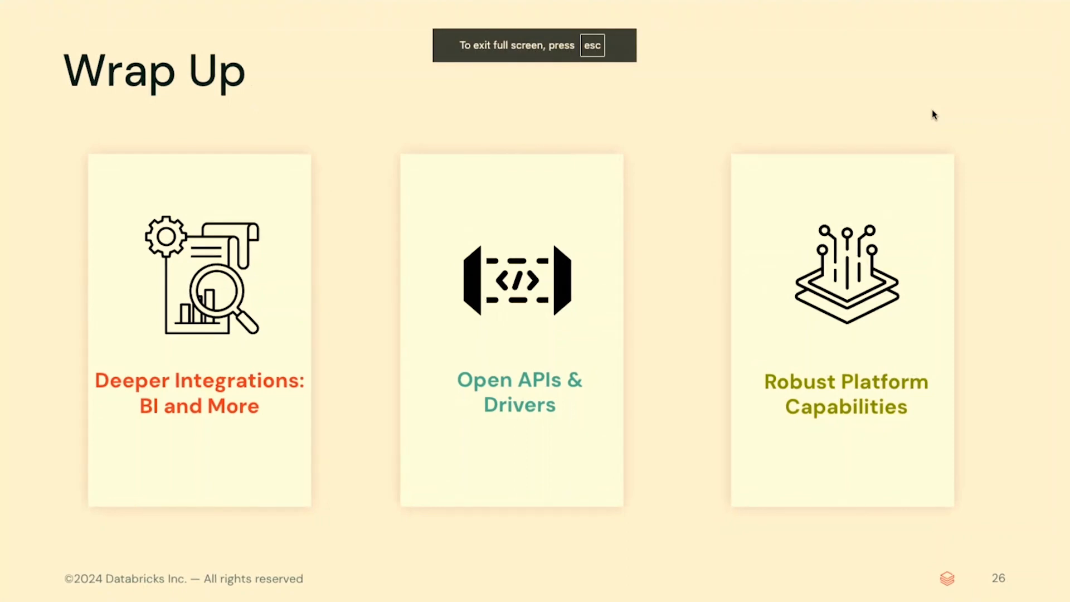